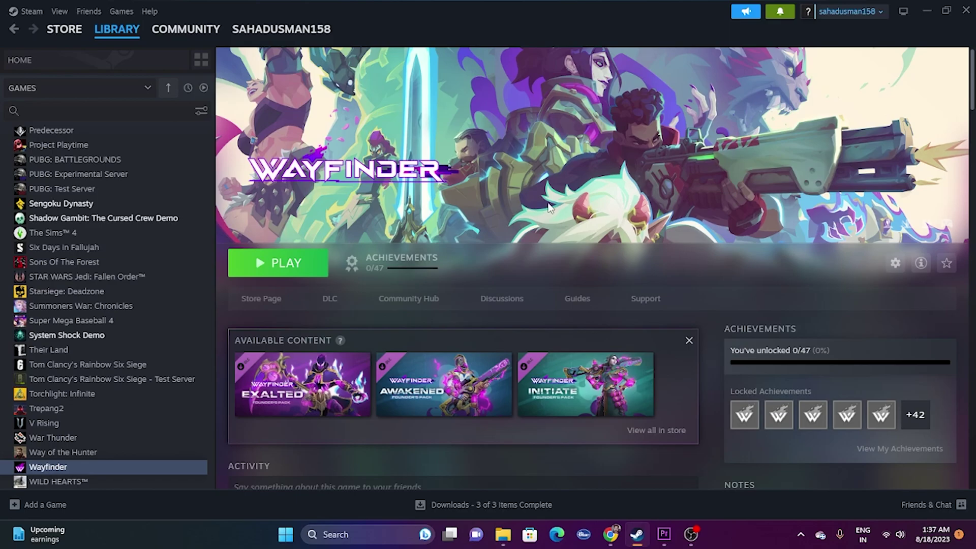
Step: Open the Start menu power options and close them without restarting
click(290, 536)
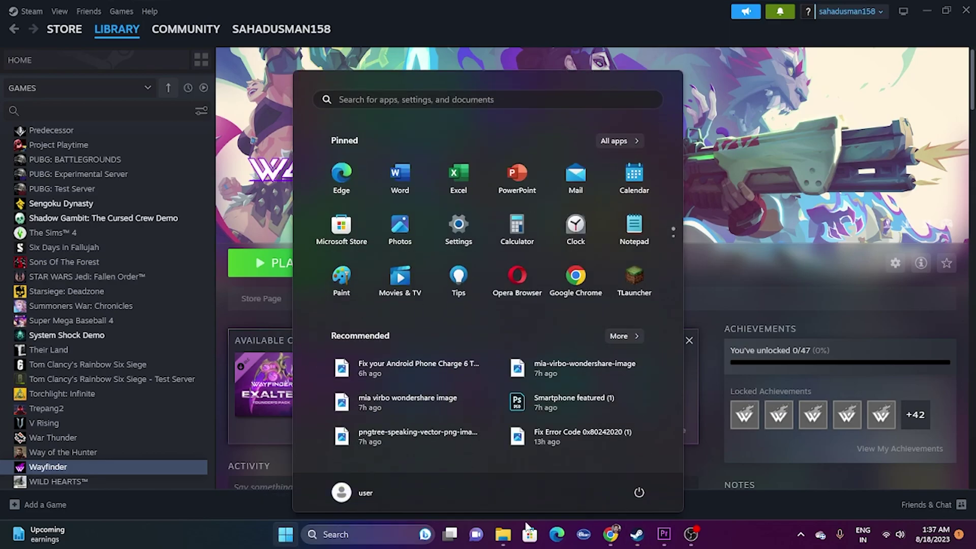
click(639, 492)
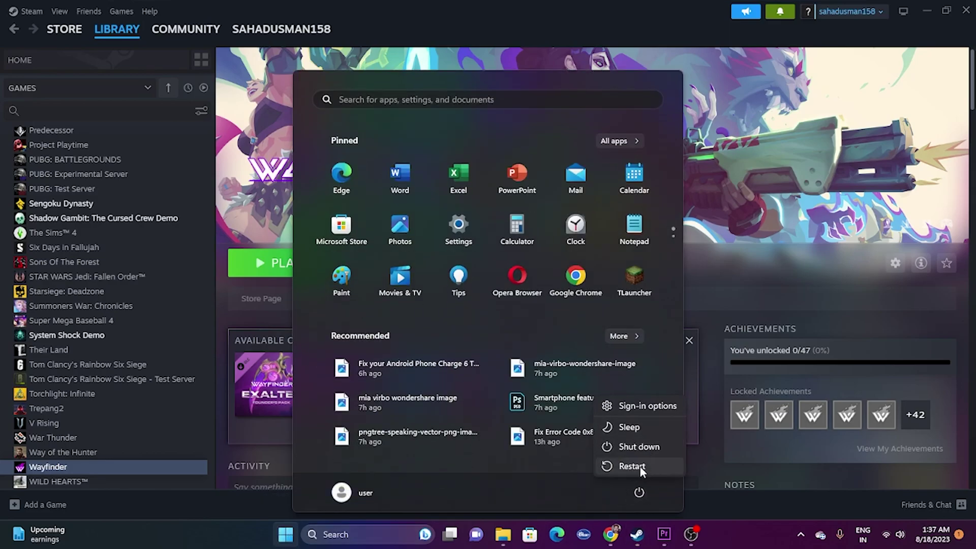
click(750, 532)
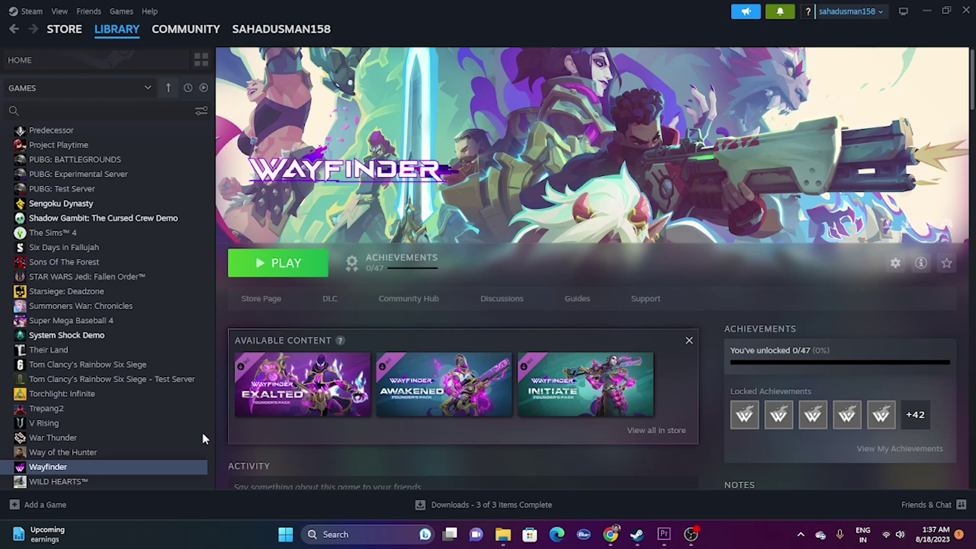
Step: View Wayfinder's Installed Files properties in Steam, then close the window
right_click(92, 468)
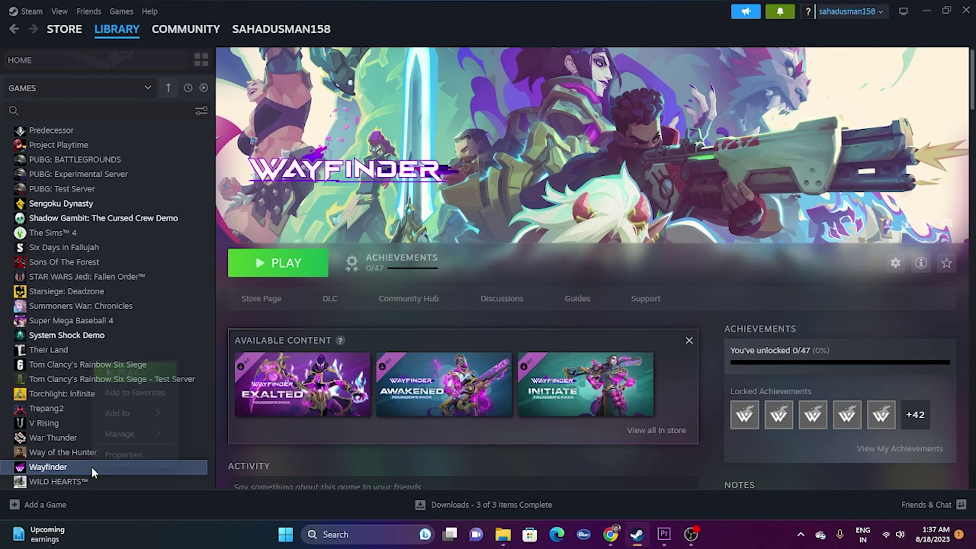
click(127, 454)
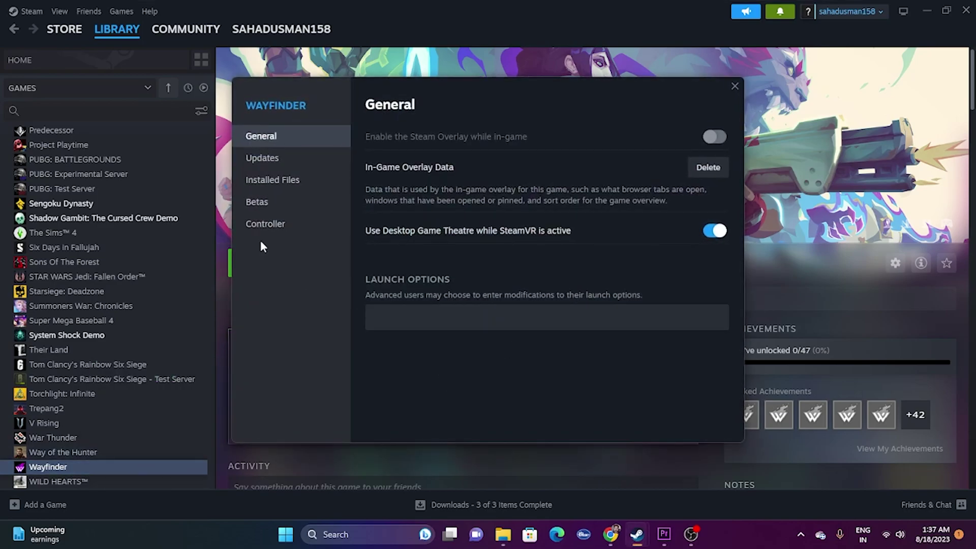
click(293, 180)
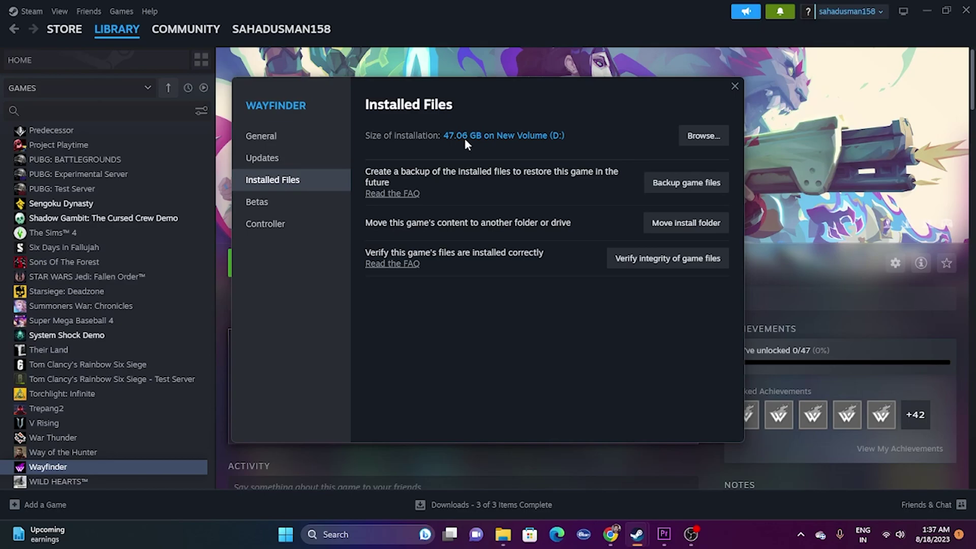
drag(609, 104, 741, 110)
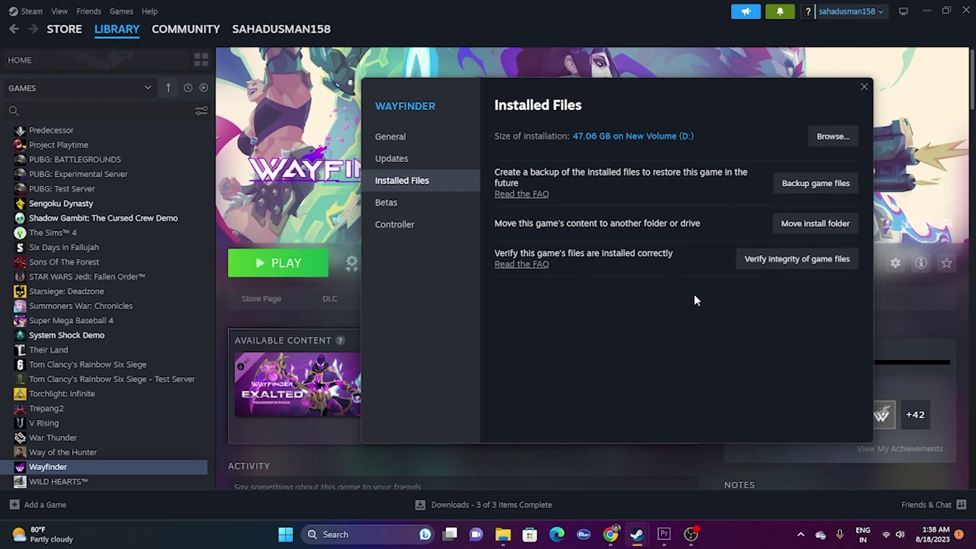
click(861, 89)
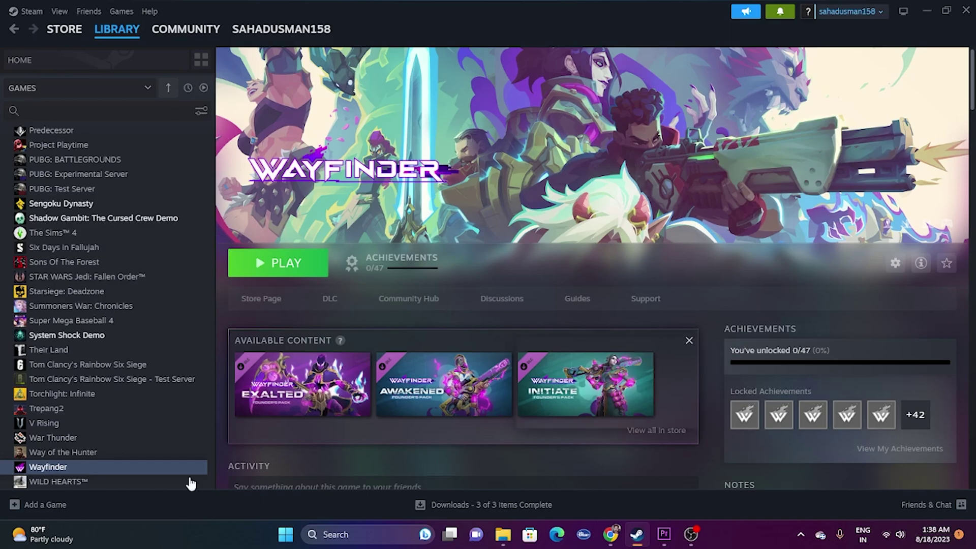
Step: Browse to Wayfinder's install folder from Installed Files and maximize the Explorer window
right_click(80, 470)
click(109, 452)
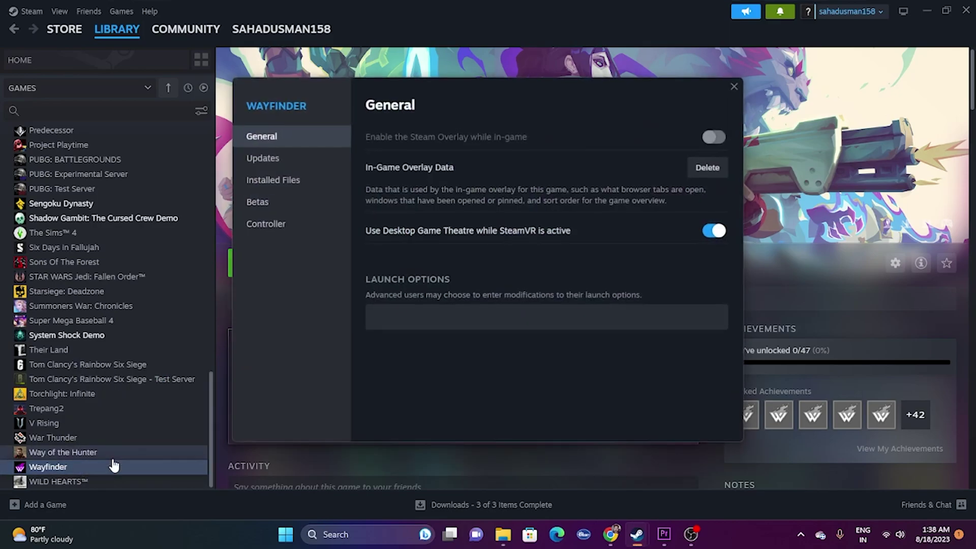
click(272, 180)
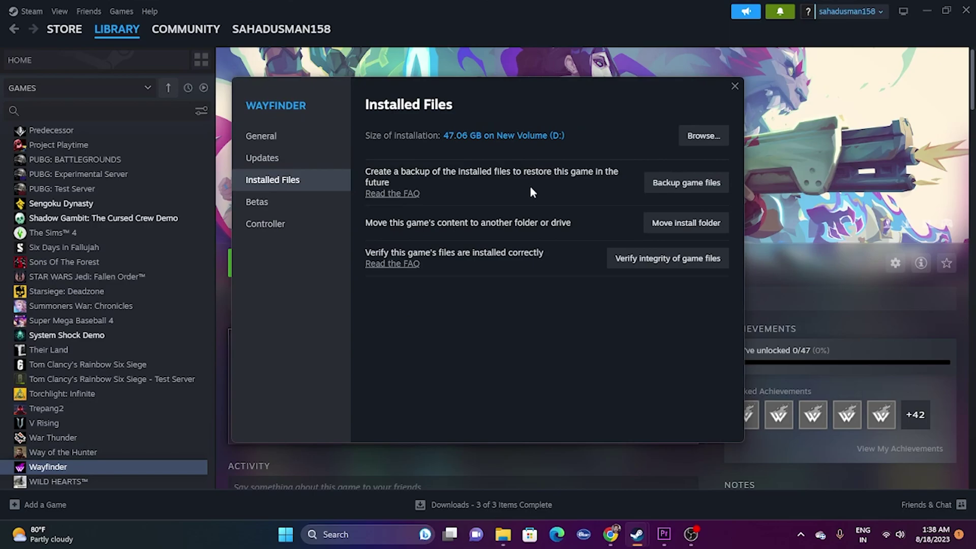
click(703, 136)
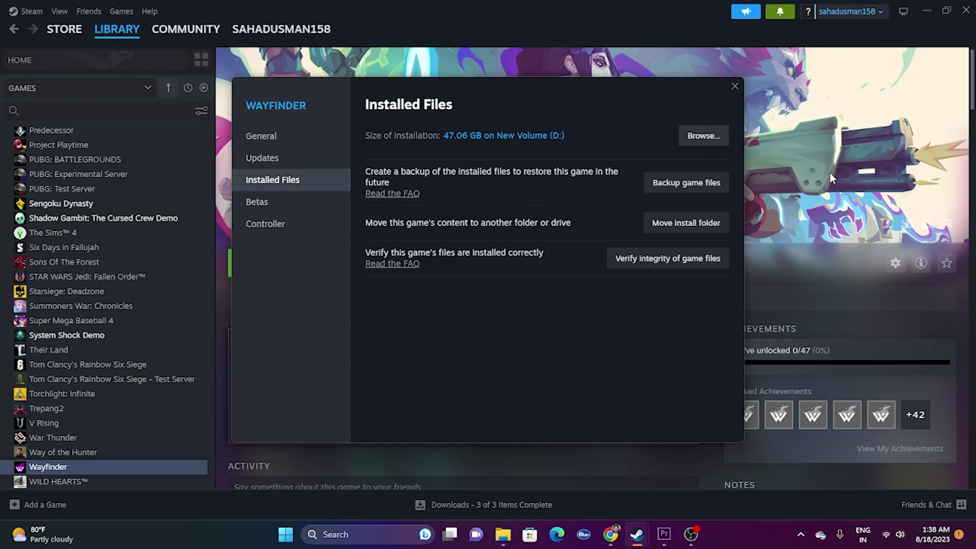
click(932, 4)
click(553, 62)
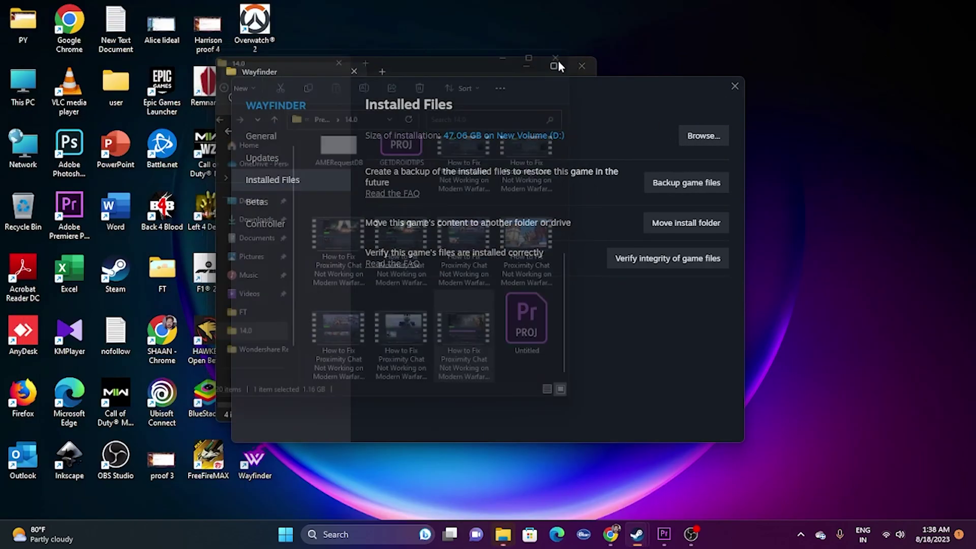
click(556, 63)
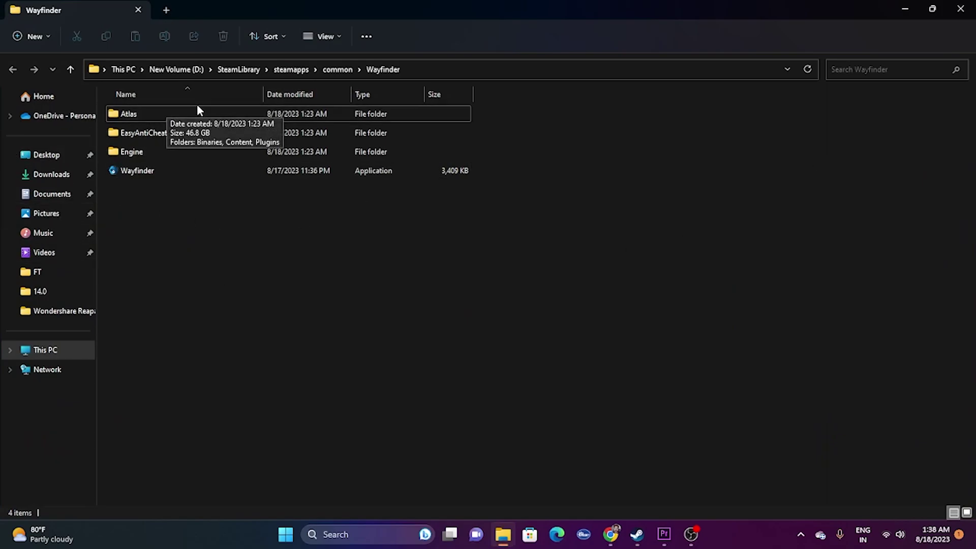
double_click(158, 151)
double_click(144, 114)
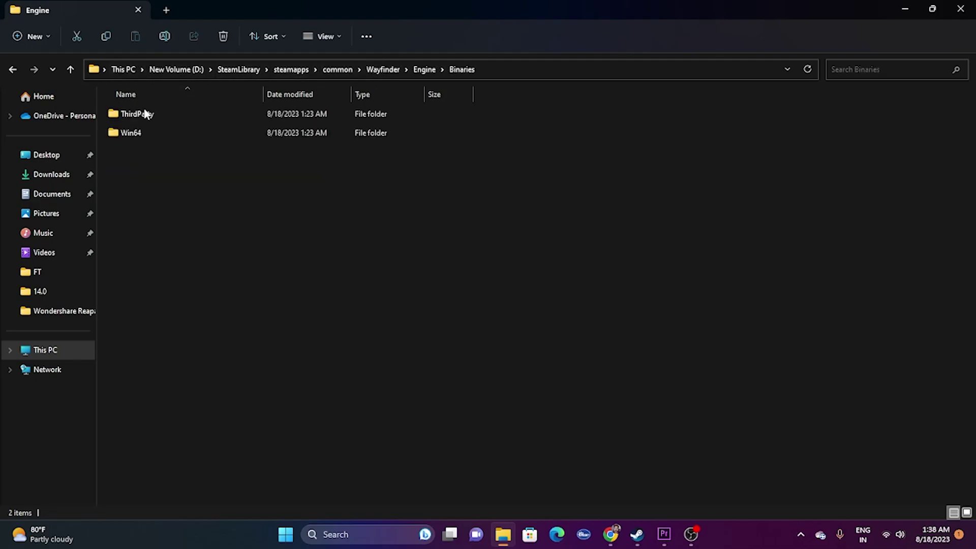
double_click(148, 116)
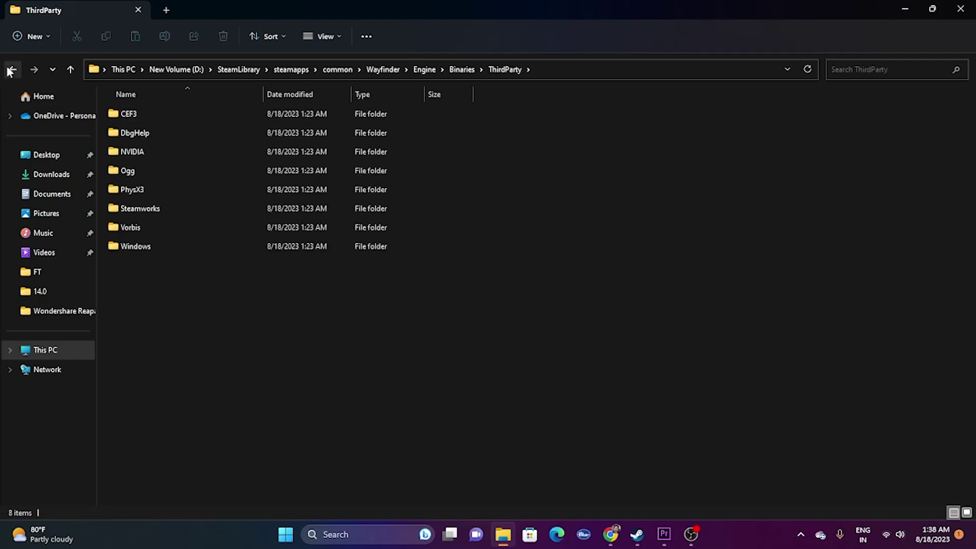
click(12, 69)
double_click(135, 131)
click(12, 69)
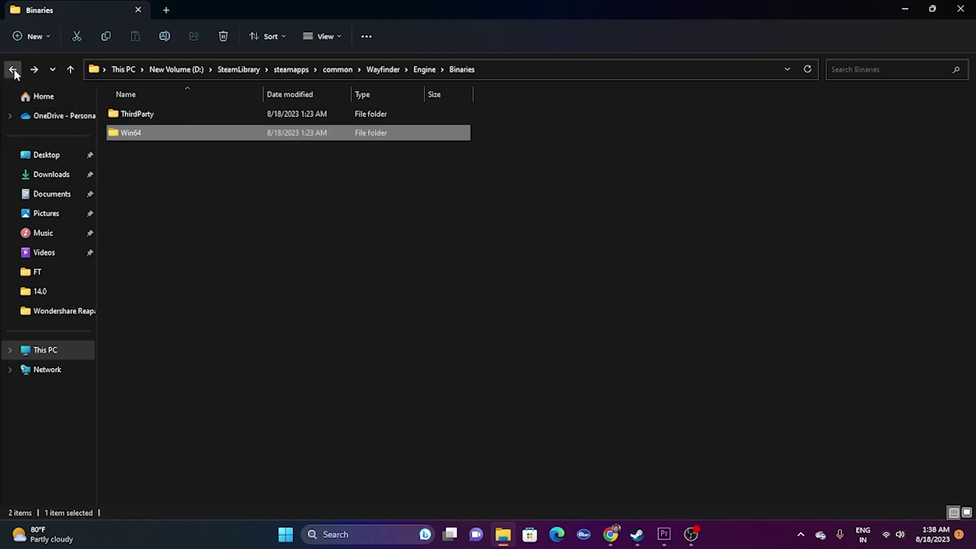
click(13, 69)
click(145, 133)
double_click(144, 133)
double_click(138, 113)
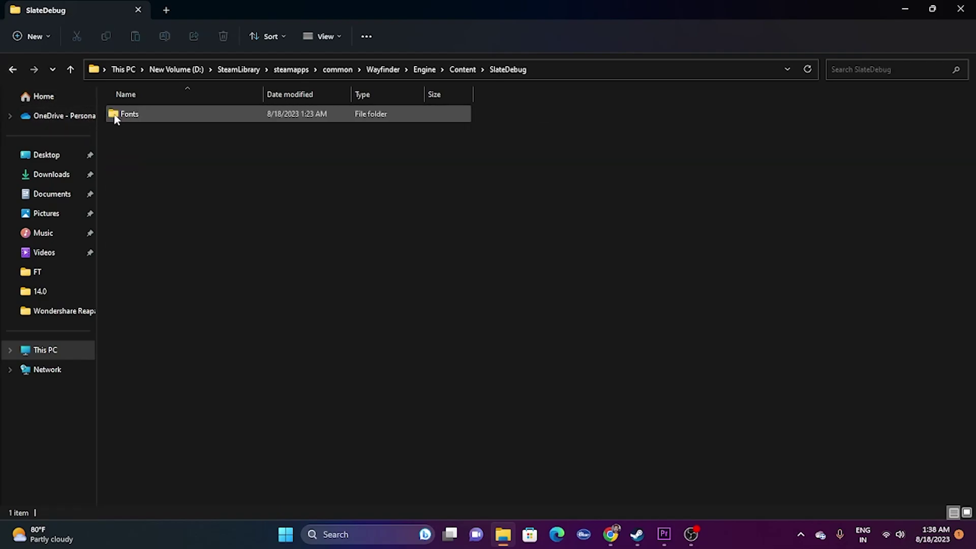
double_click(154, 115)
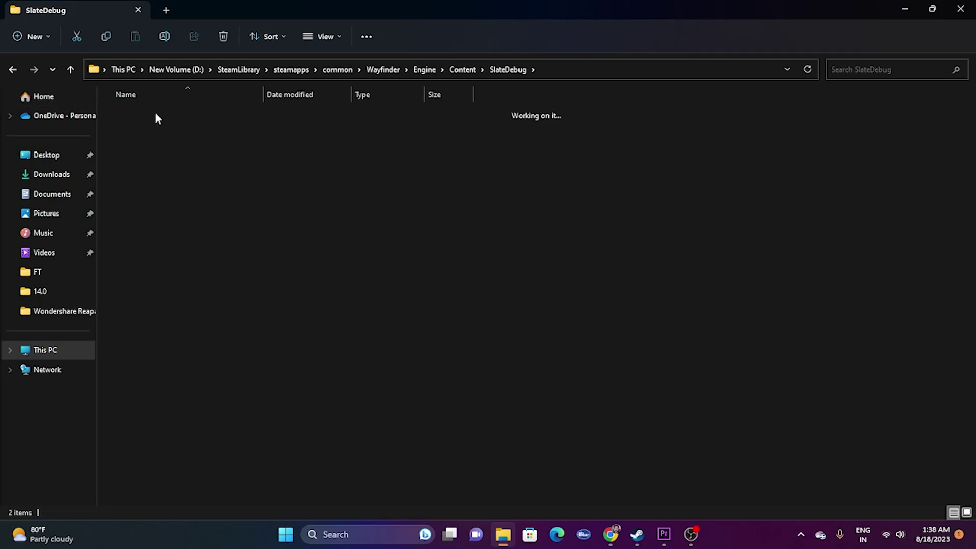
click(12, 69)
click(13, 69)
click(13, 69)
double_click(128, 152)
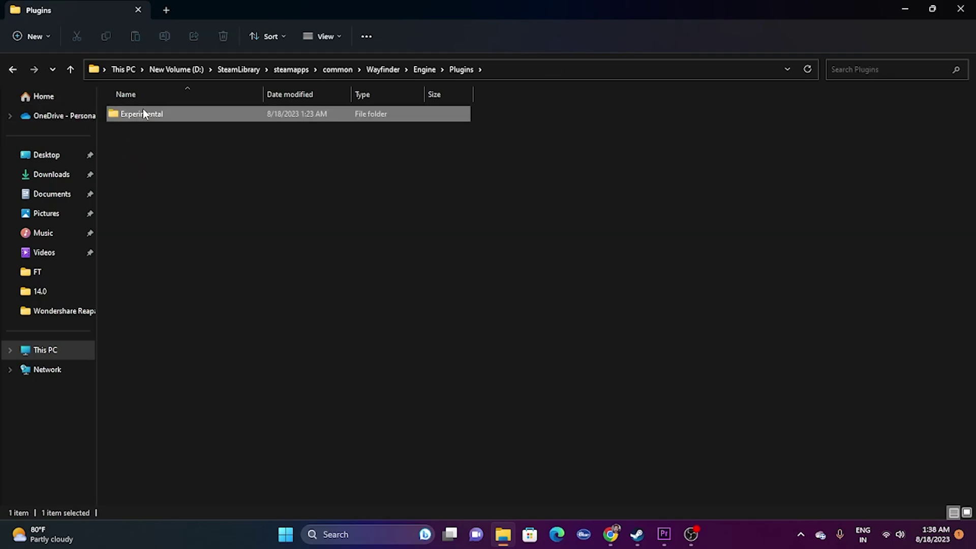
double_click(144, 113)
click(148, 116)
double_click(148, 116)
double_click(141, 116)
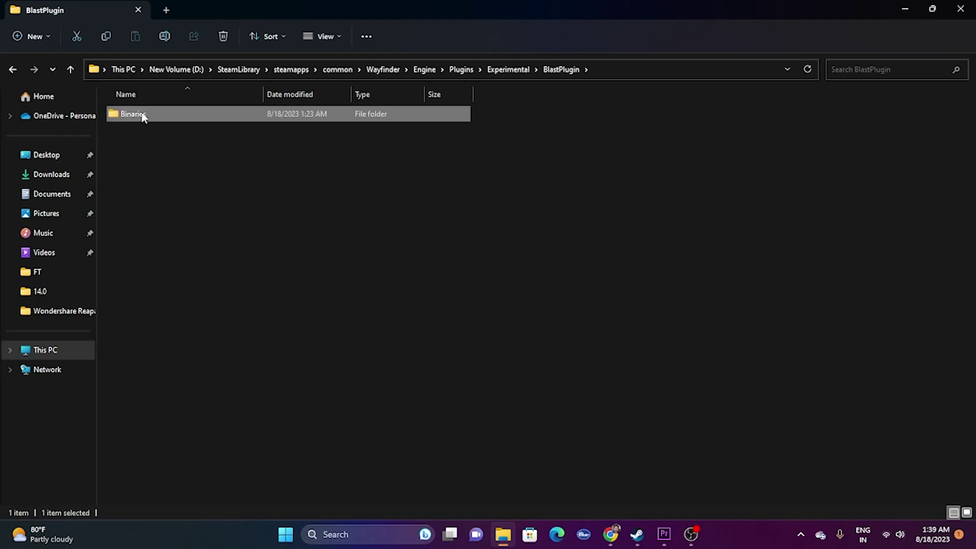
double_click(138, 115)
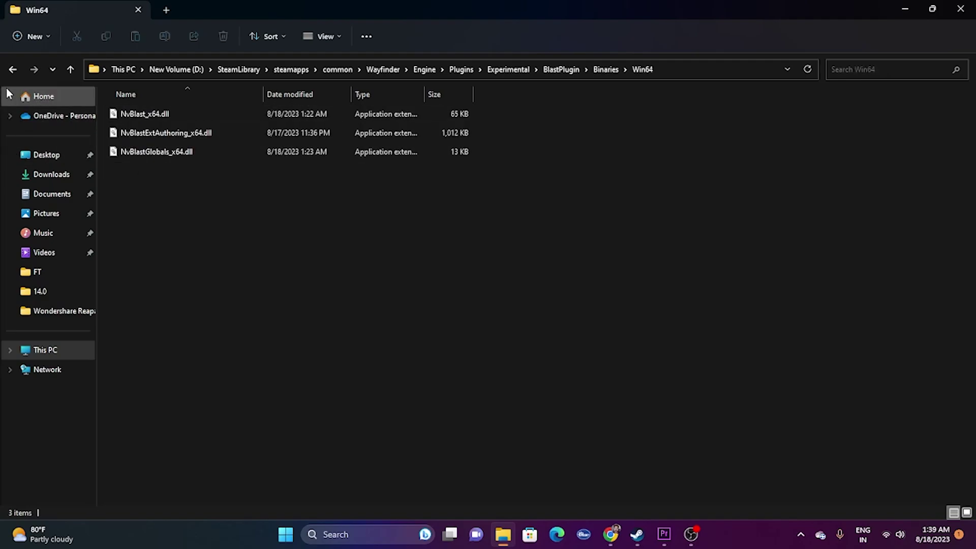
click(17, 76)
click(17, 76)
click(17, 77)
click(17, 76)
click(18, 78)
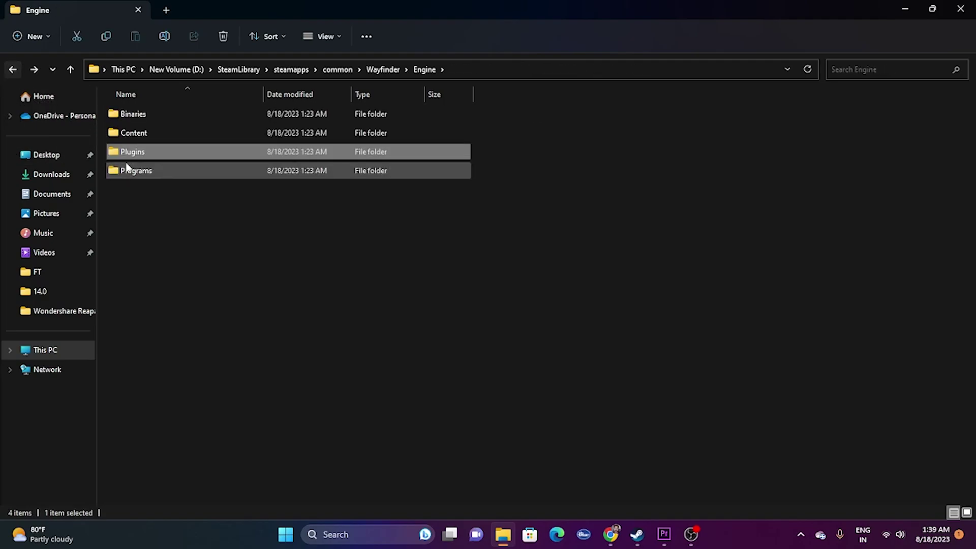
double_click(127, 168)
click(155, 116)
double_click(155, 115)
double_click(148, 117)
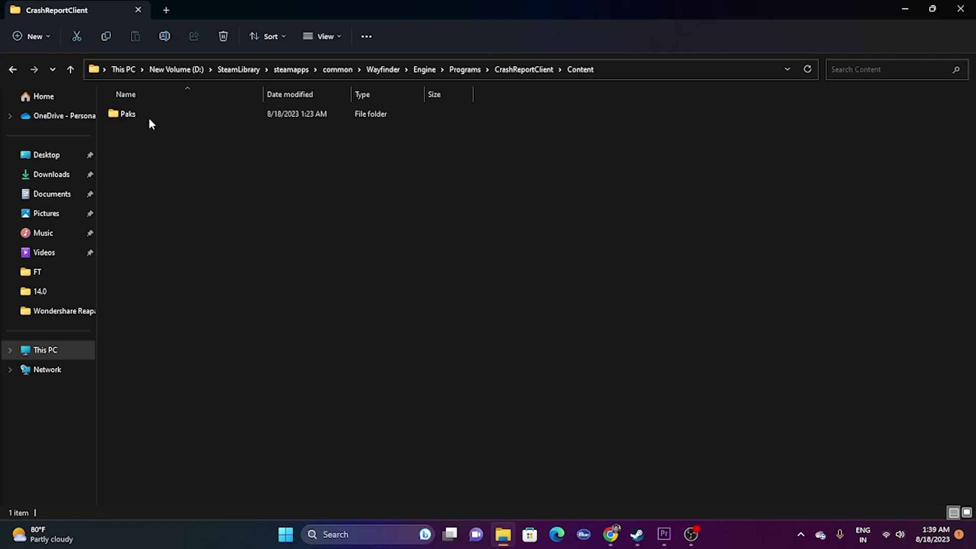
double_click(143, 115)
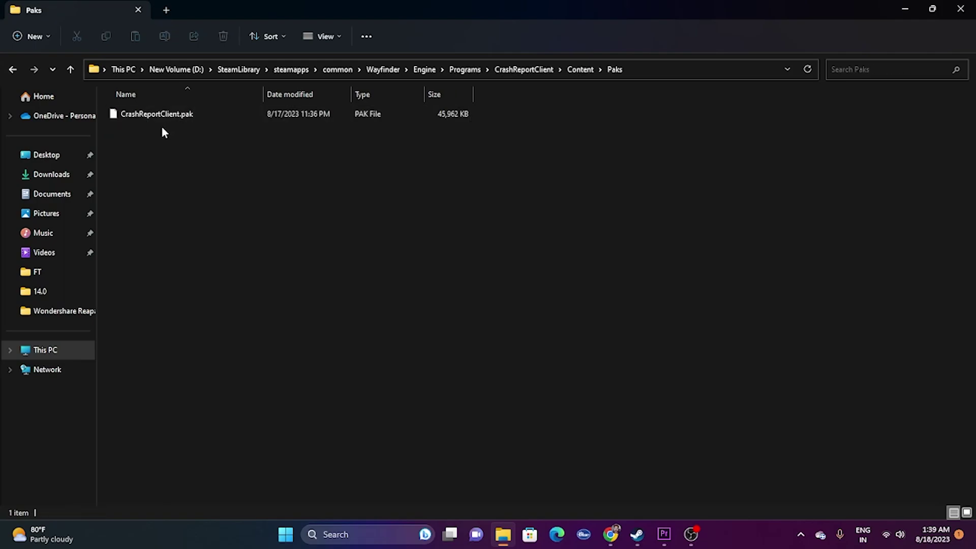
click(13, 71)
click(12, 71)
click(13, 72)
click(13, 72)
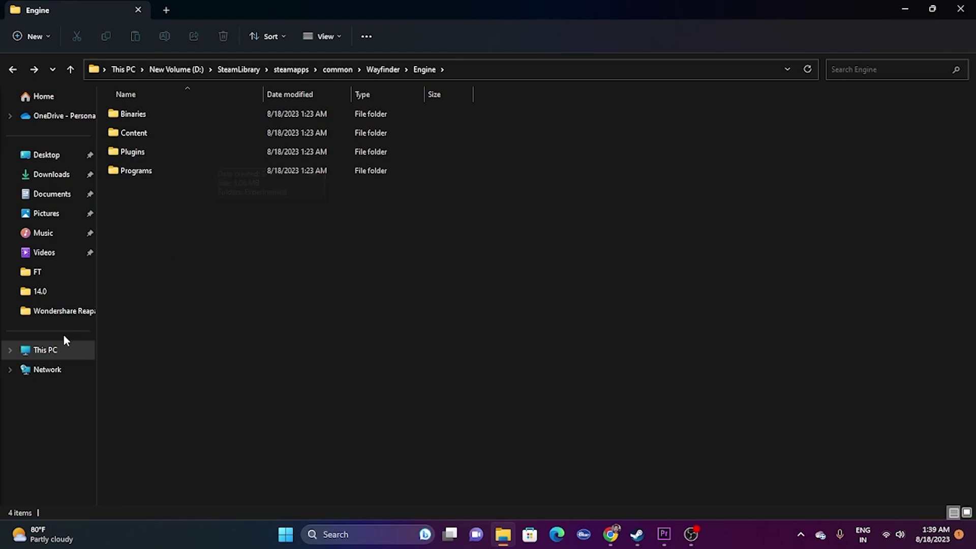
click(56, 349)
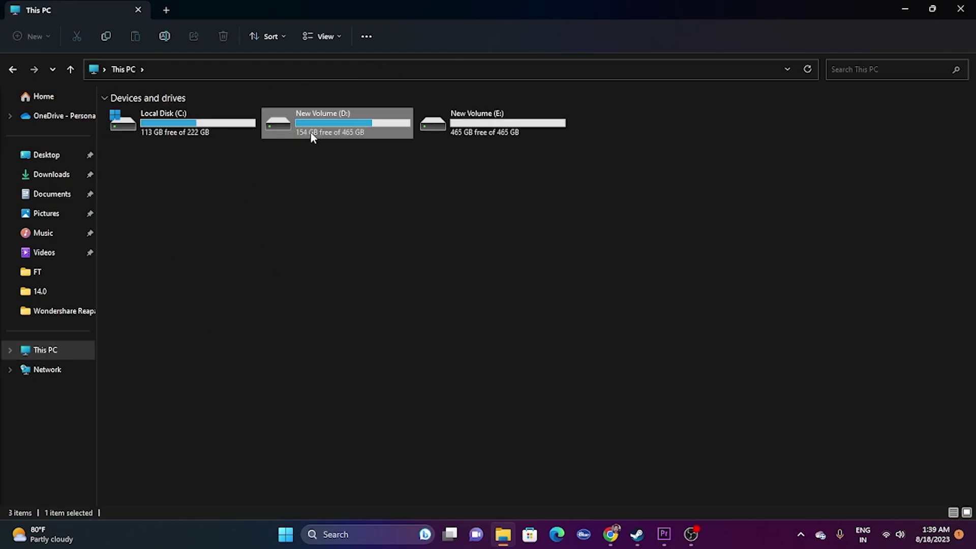
double_click(310, 132)
click(147, 131)
double_click(145, 132)
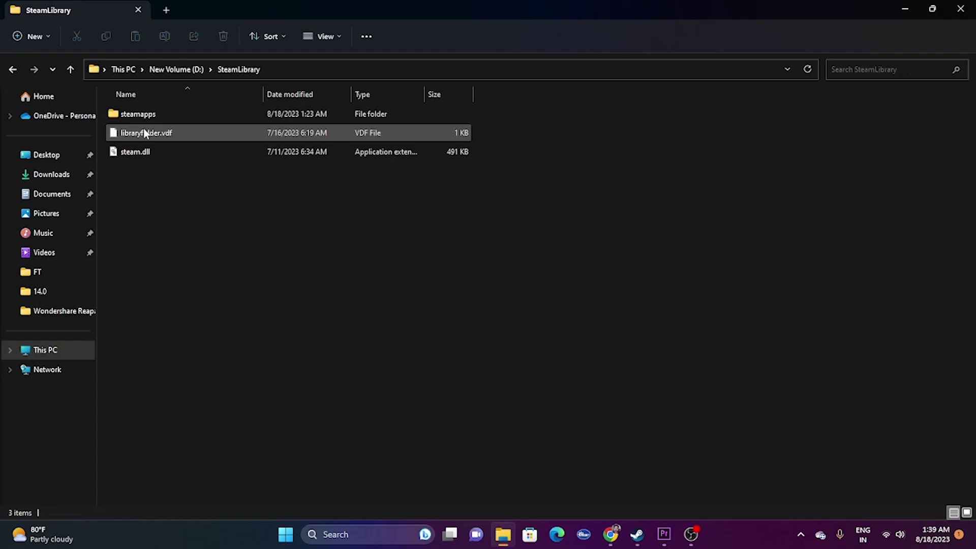
double_click(143, 114)
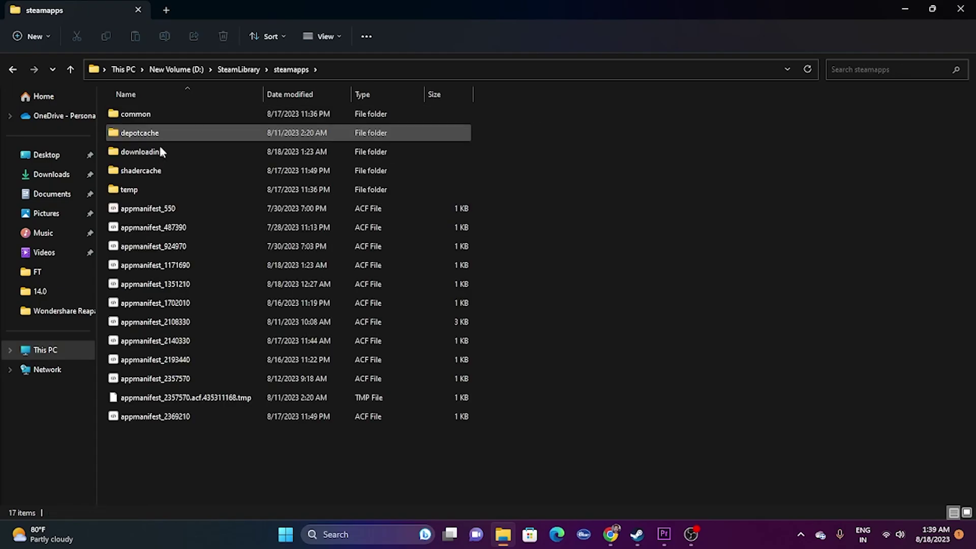
double_click(146, 114)
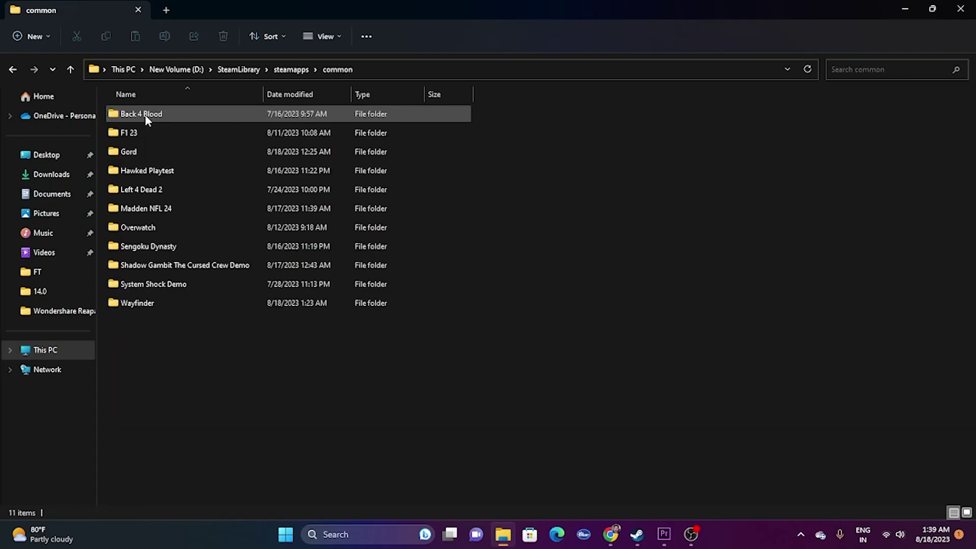
double_click(152, 304)
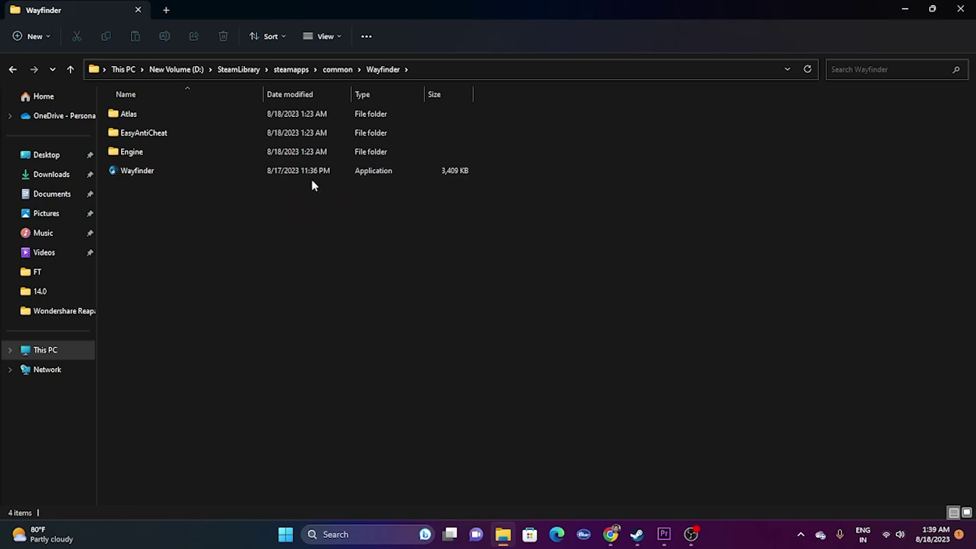
Step: Tick 'Run this program as an administrator' in Wayfinder.exe's Compatibility properties and apply
click(243, 172)
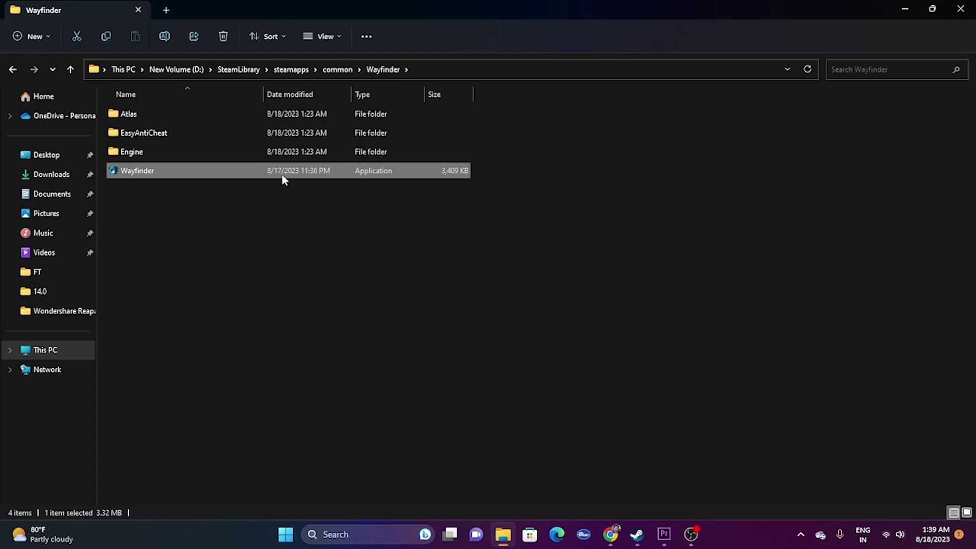
right_click(282, 175)
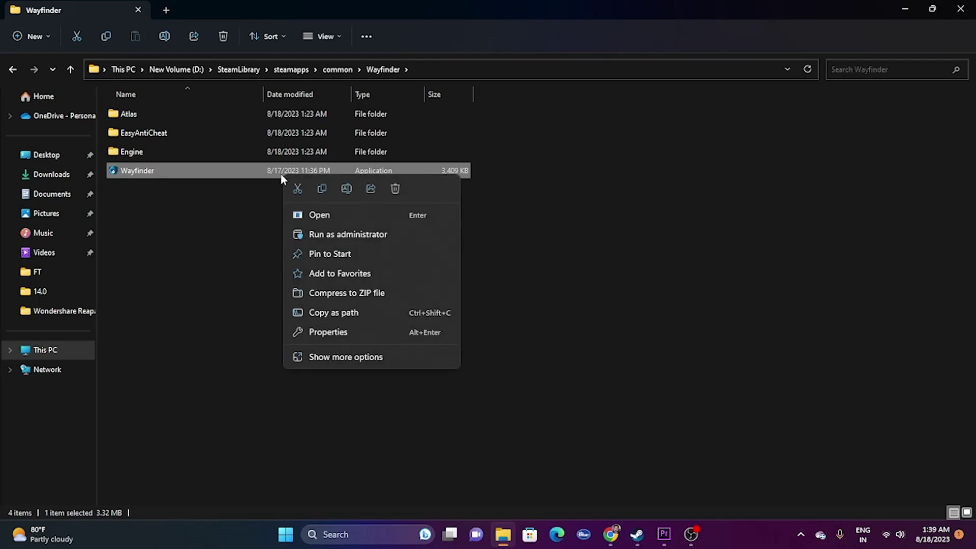
click(322, 351)
click(344, 338)
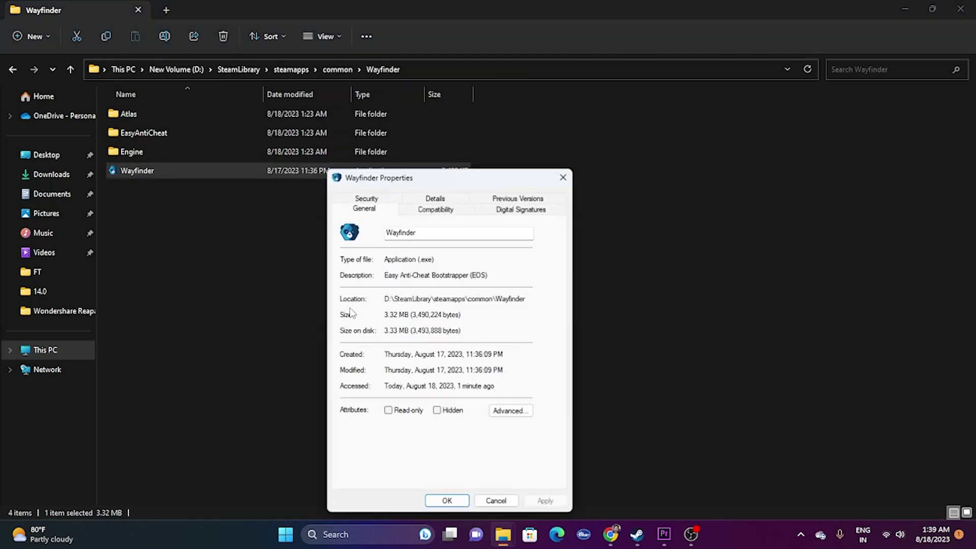
click(431, 210)
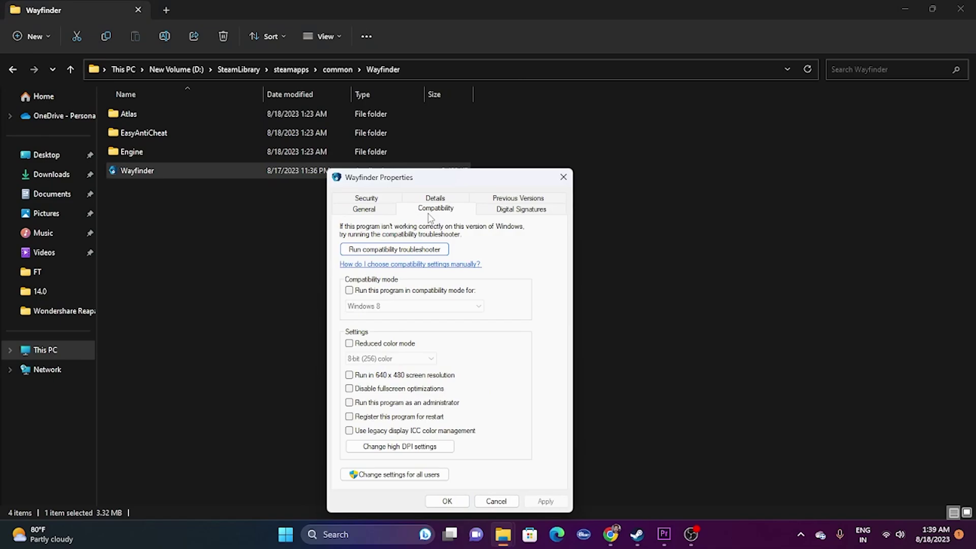
click(361, 404)
click(546, 501)
click(446, 501)
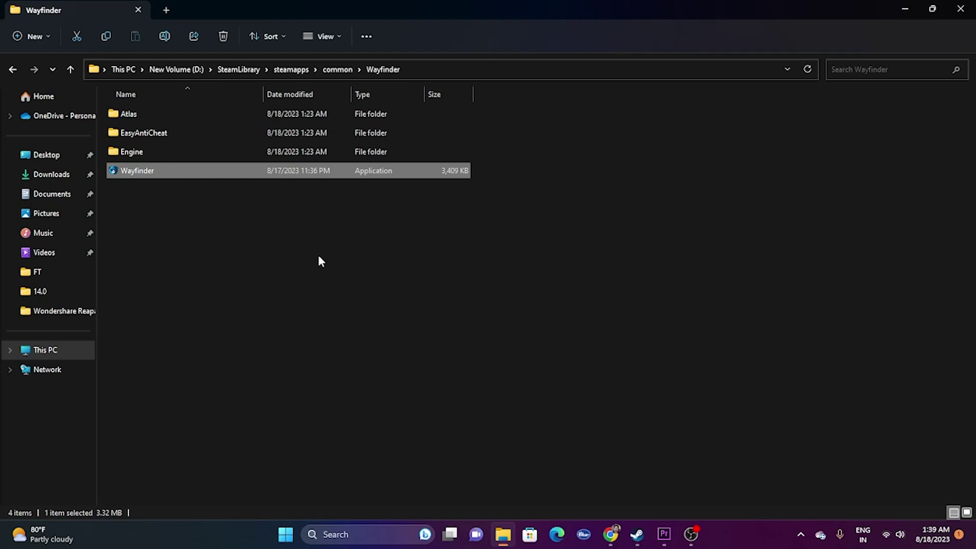
Step: Enable compatibility mode for Wayfinder.exe set to Windows 8 and apply it
right_click(276, 174)
click(319, 360)
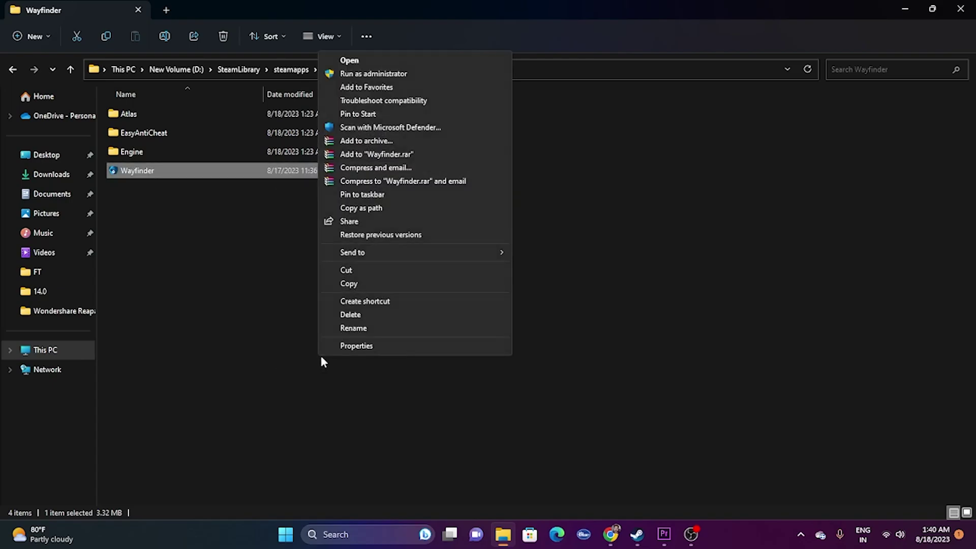
click(356, 349)
click(423, 212)
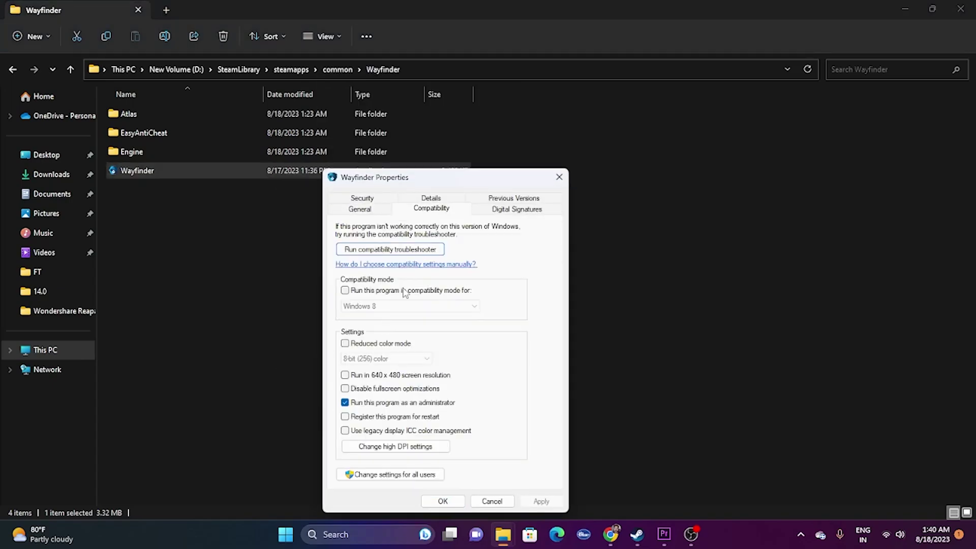
click(345, 291)
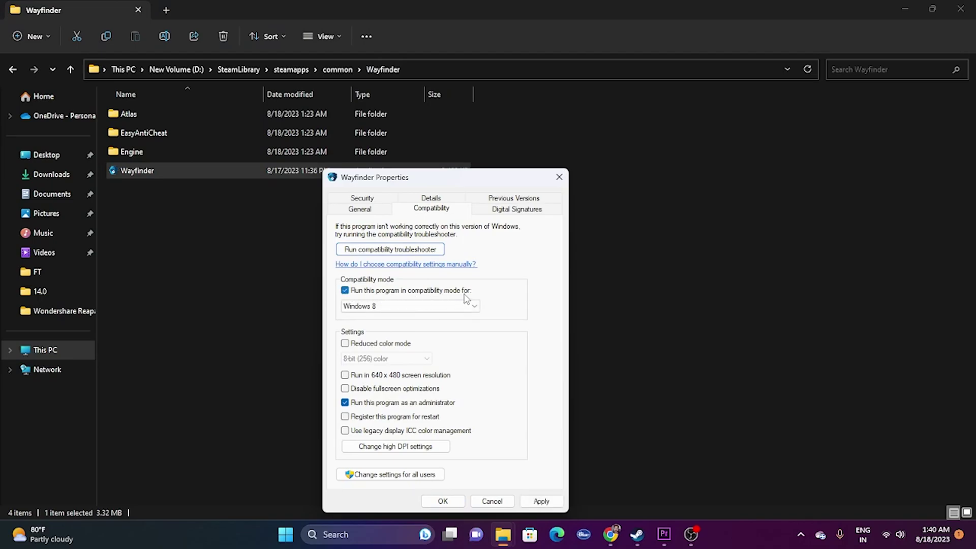
click(403, 307)
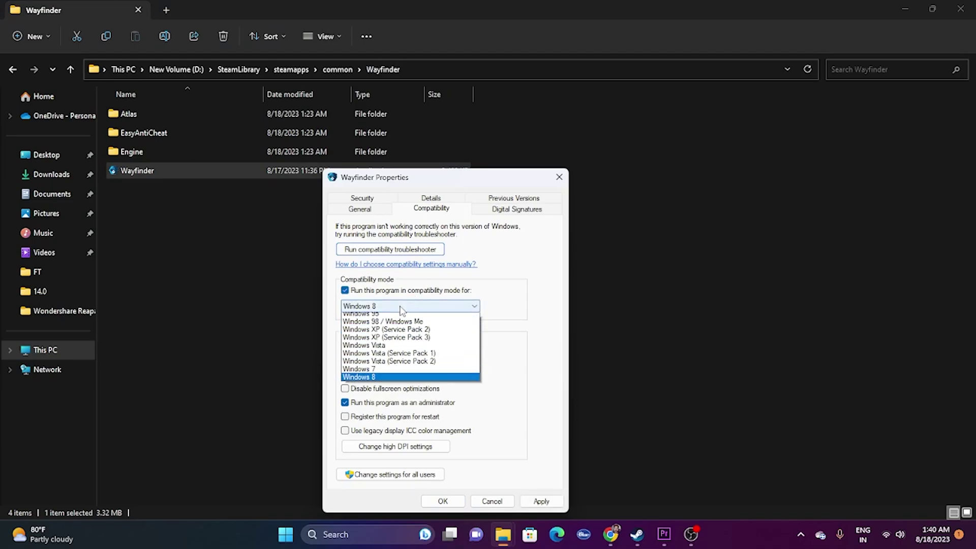
click(376, 372)
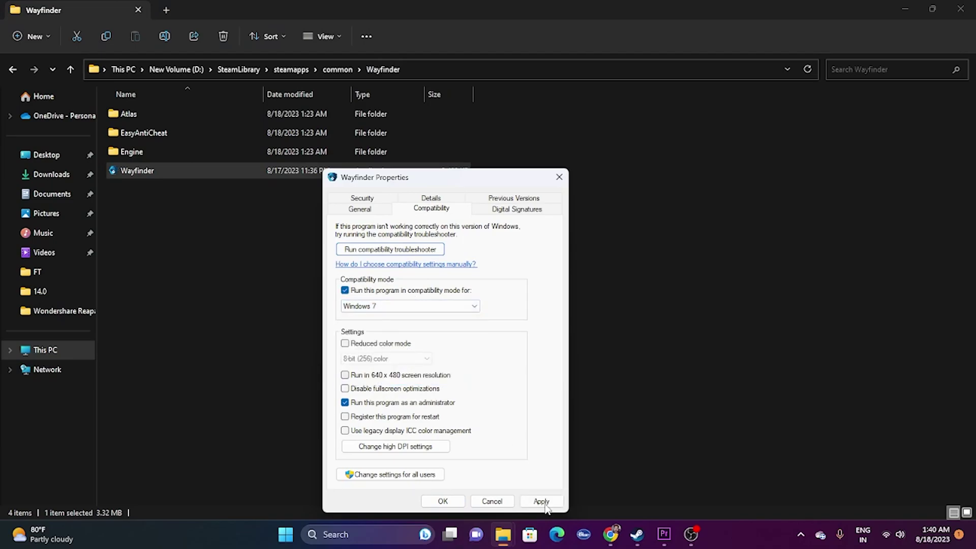
click(385, 307)
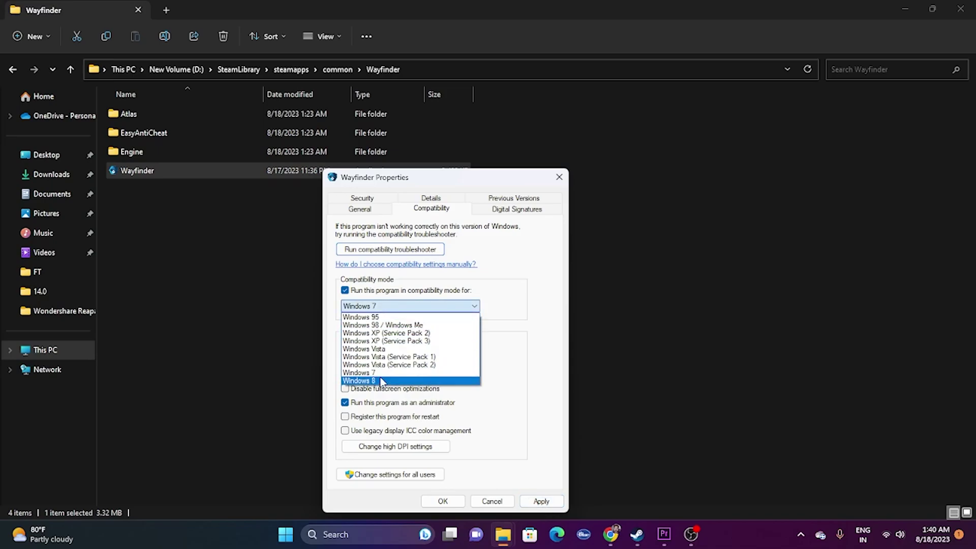
click(380, 383)
click(551, 505)
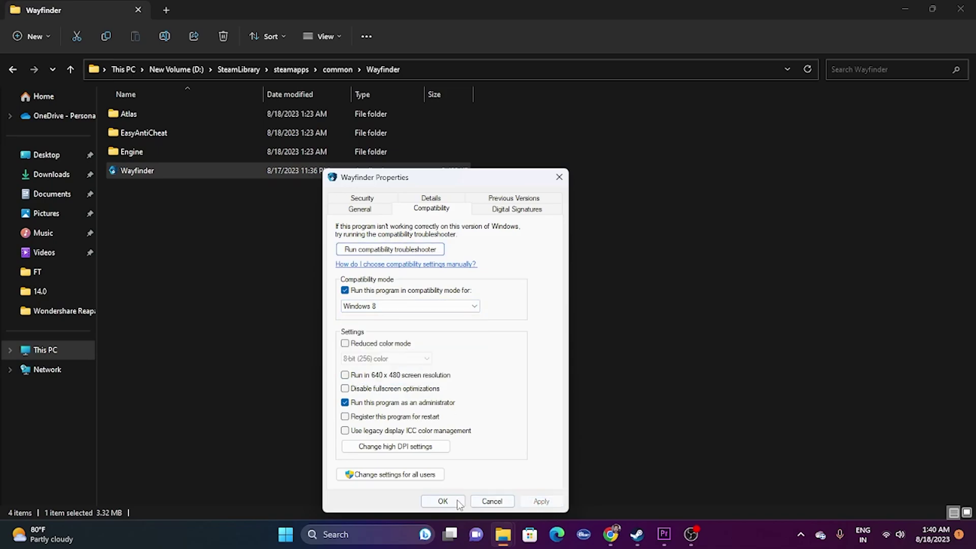
click(442, 501)
Step: Close File Explorer and Steam's installed files window, then minimize Steam
click(960, 9)
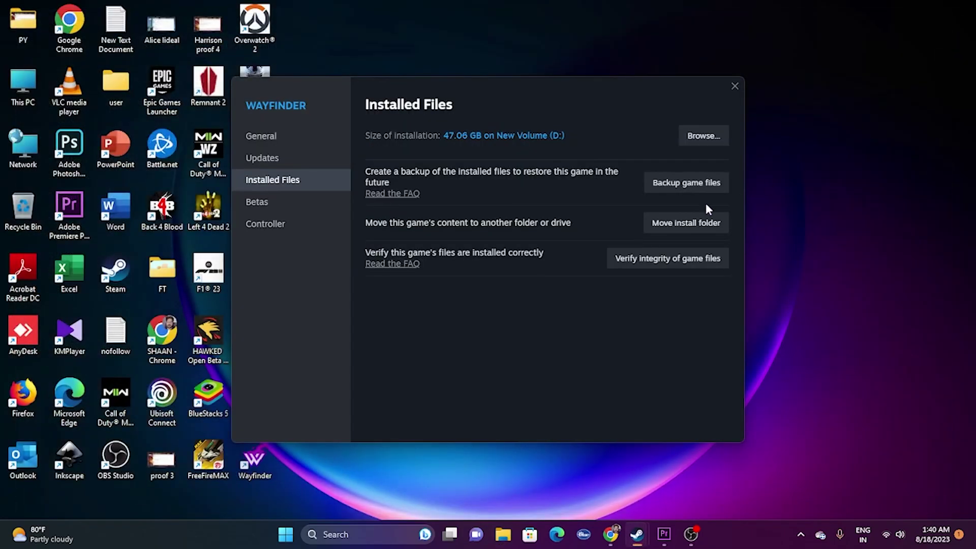
click(732, 87)
click(637, 534)
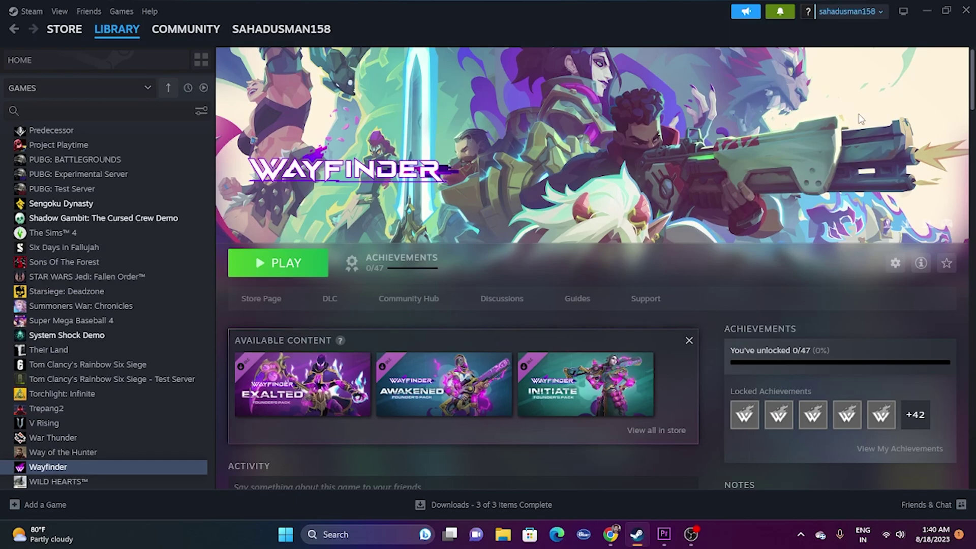
click(925, 12)
click(337, 534)
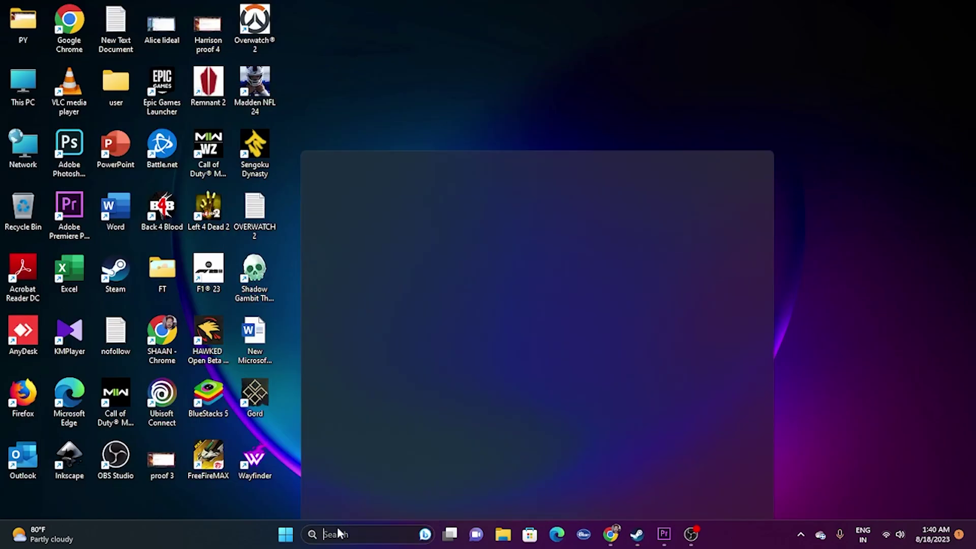
click(369, 180)
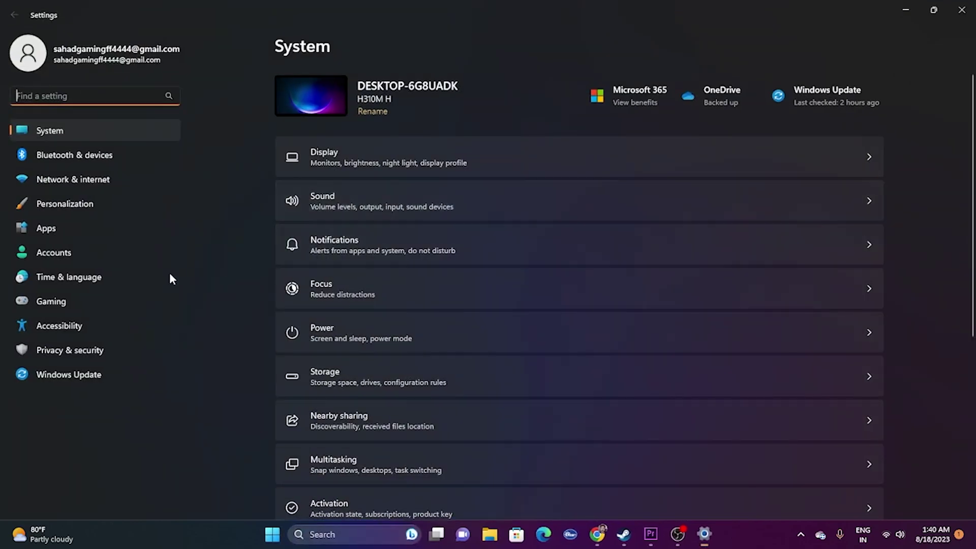
click(70, 281)
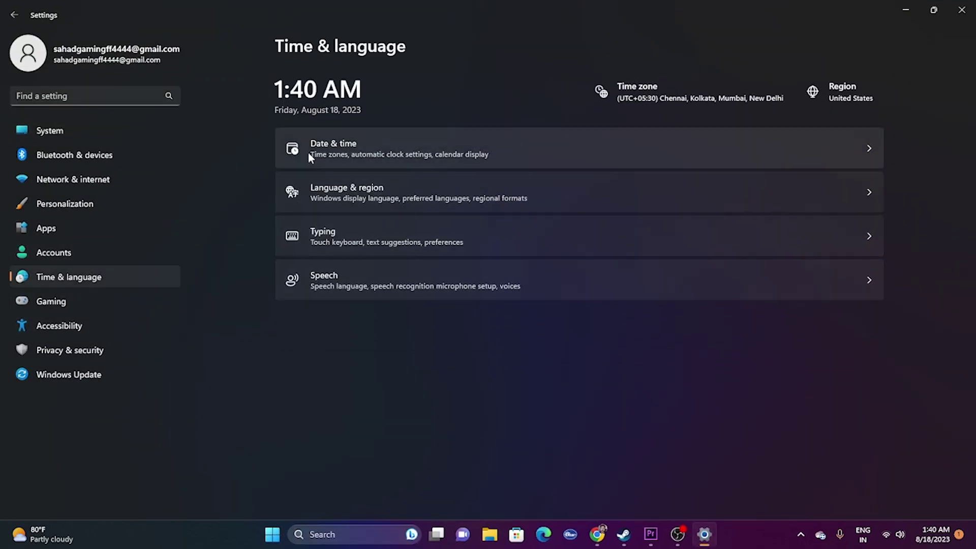
click(506, 148)
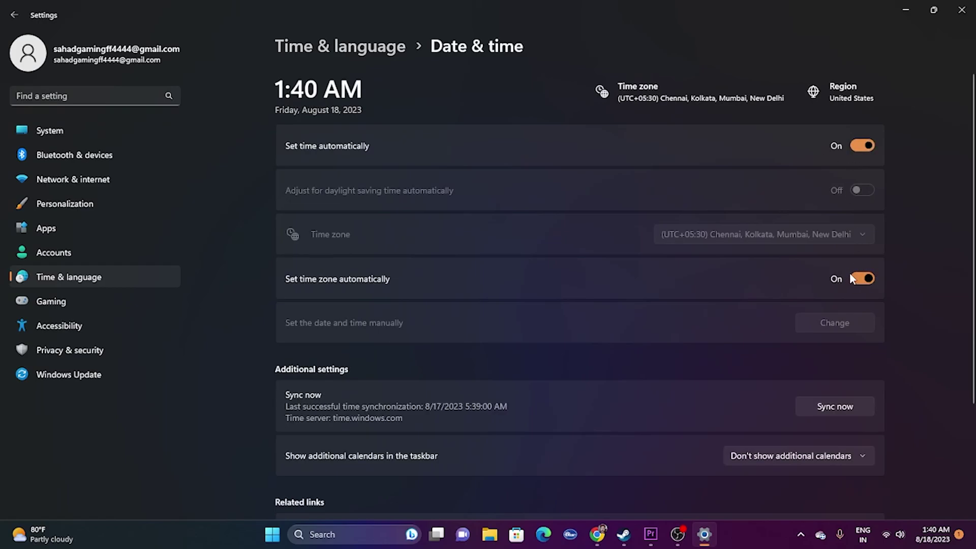
click(13, 16)
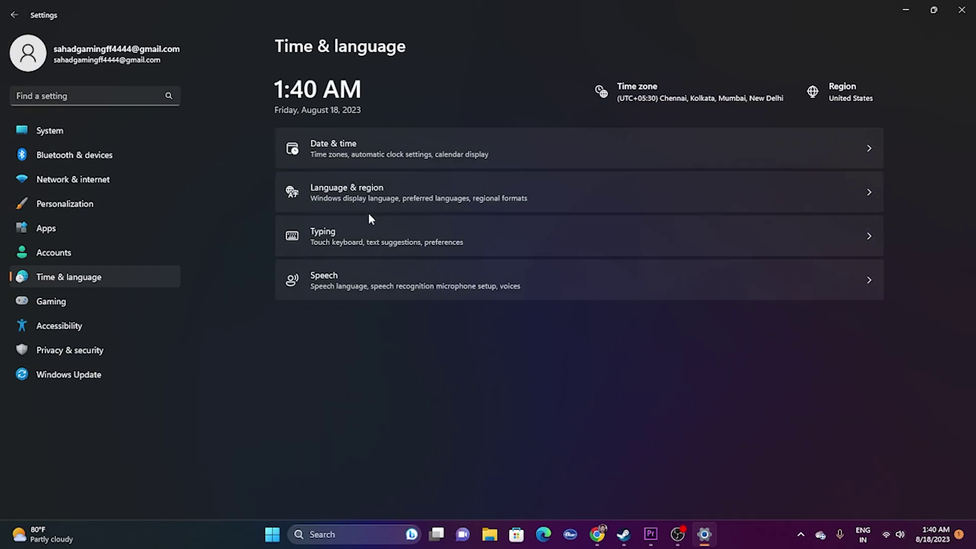
click(364, 191)
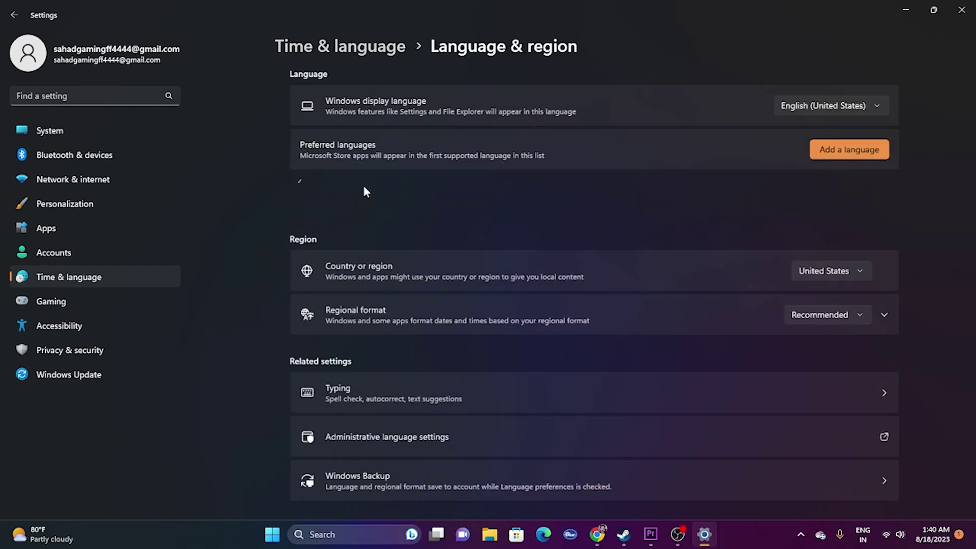
click(846, 274)
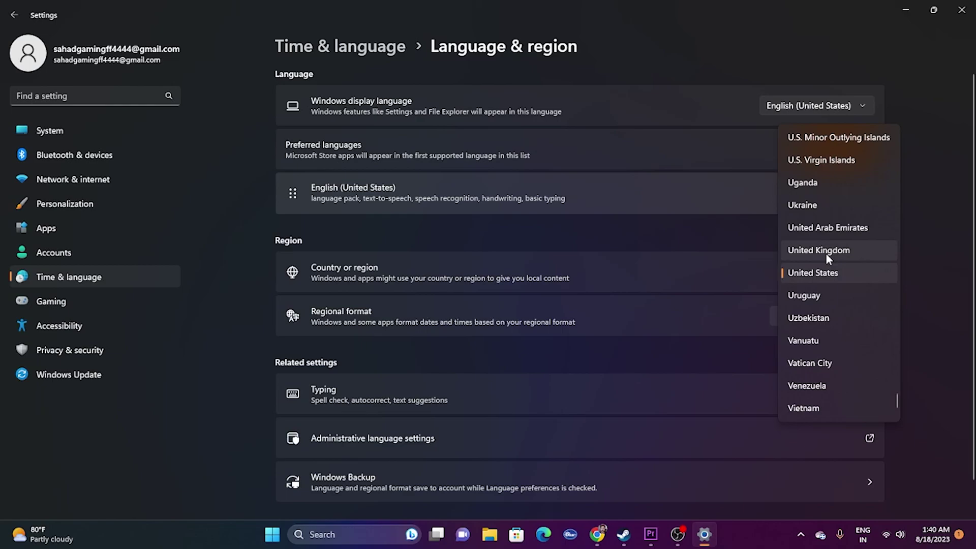
click(963, 11)
click(965, 13)
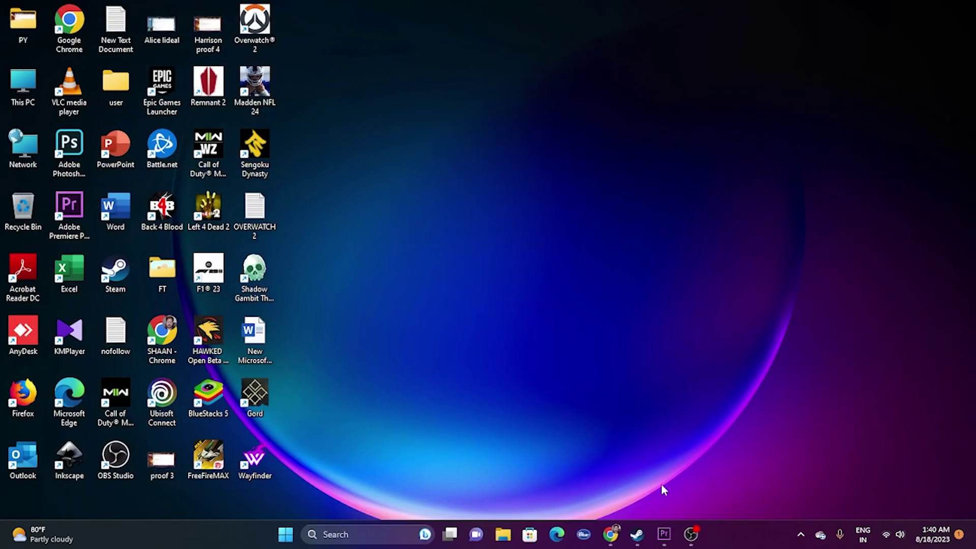
Step: Launch Wayfinder with PLAY from its Steam page, then open File Explorer at This PC
click(637, 533)
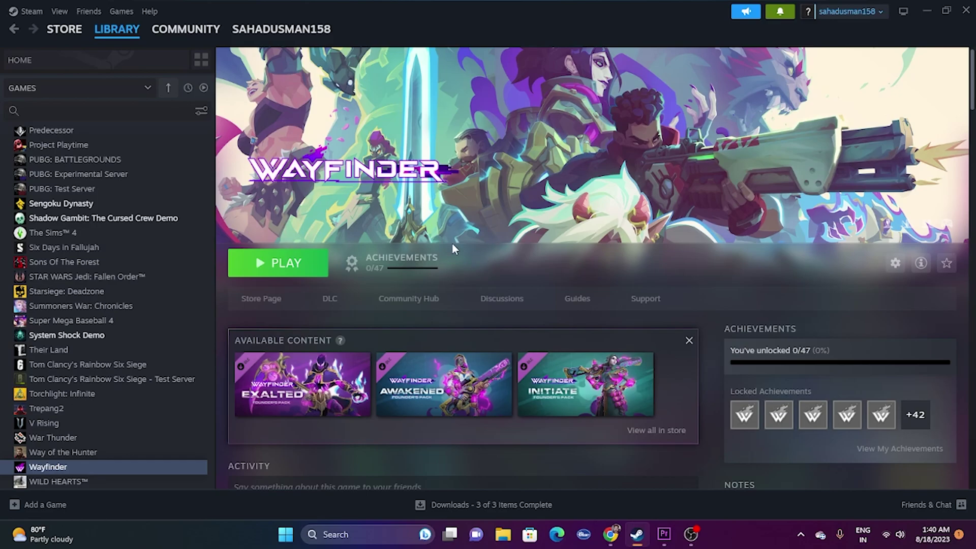
click(287, 268)
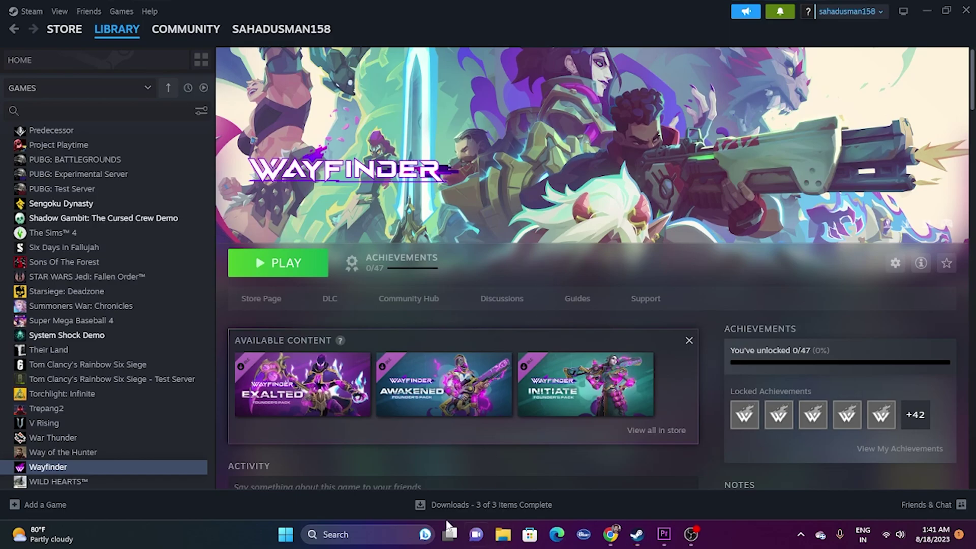
click(503, 533)
click(49, 349)
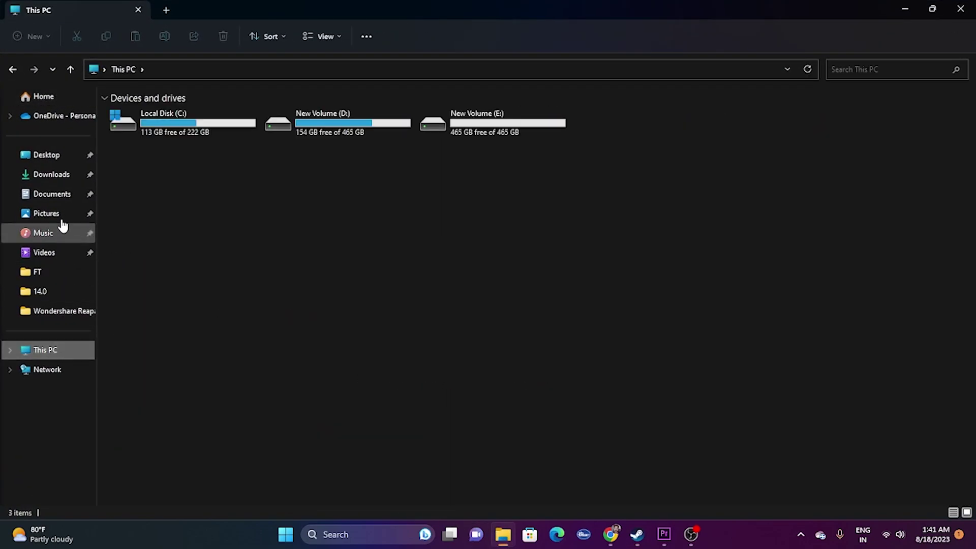
Step: Look through the Documents folder in File Explorer, then close Explorer
click(60, 194)
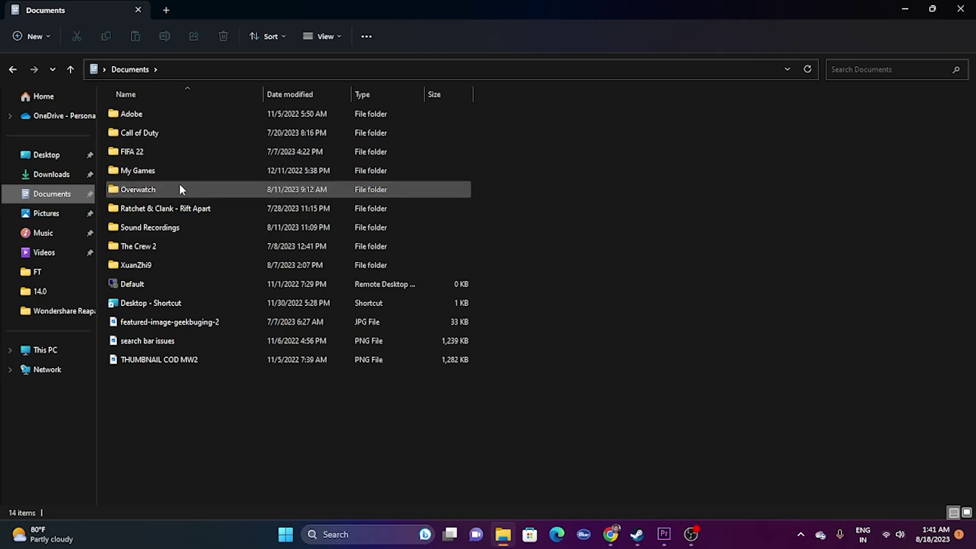
mouse_move(179, 188)
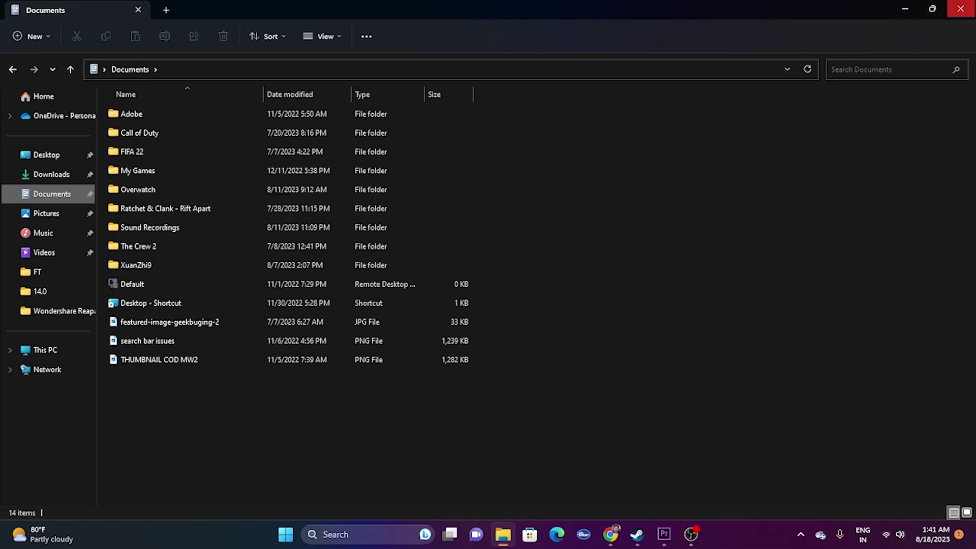
click(960, 9)
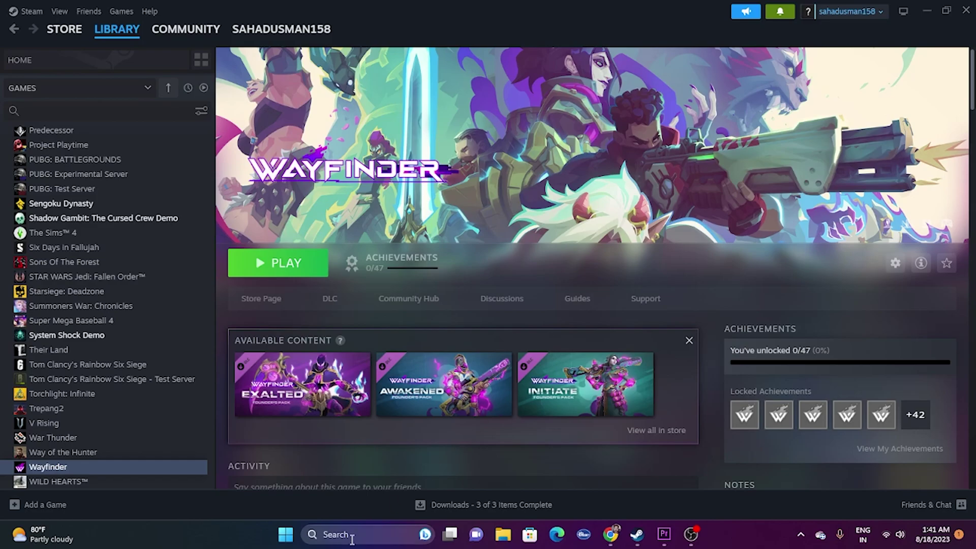
Step: Open Windows Defender Firewall's allowed apps list and scroll down to Wayfinder's Private/Public ticks
click(337, 534)
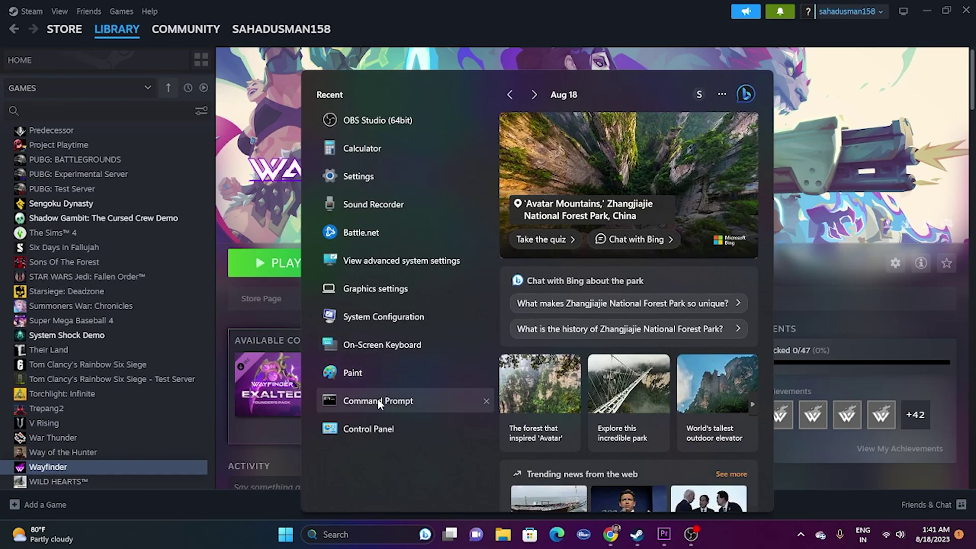
click(375, 428)
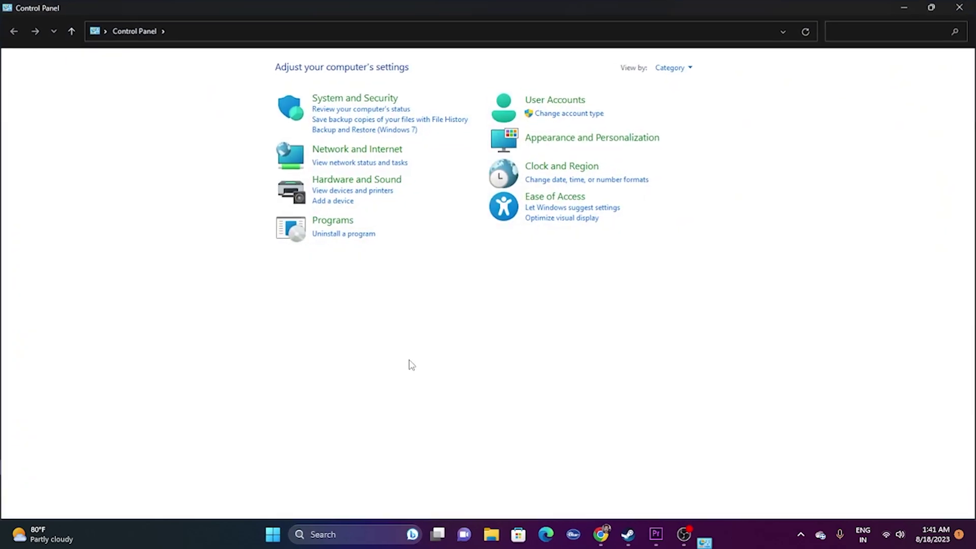
click(359, 98)
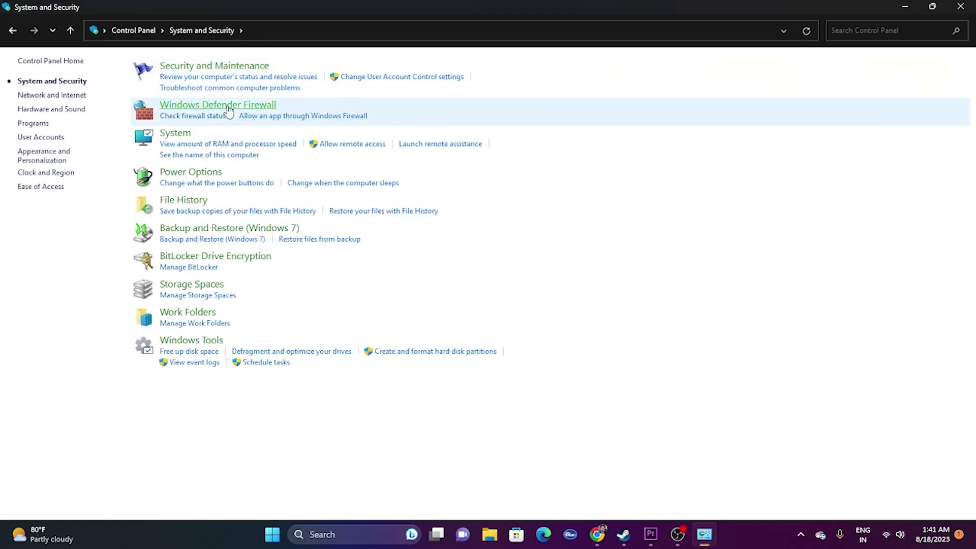
click(228, 107)
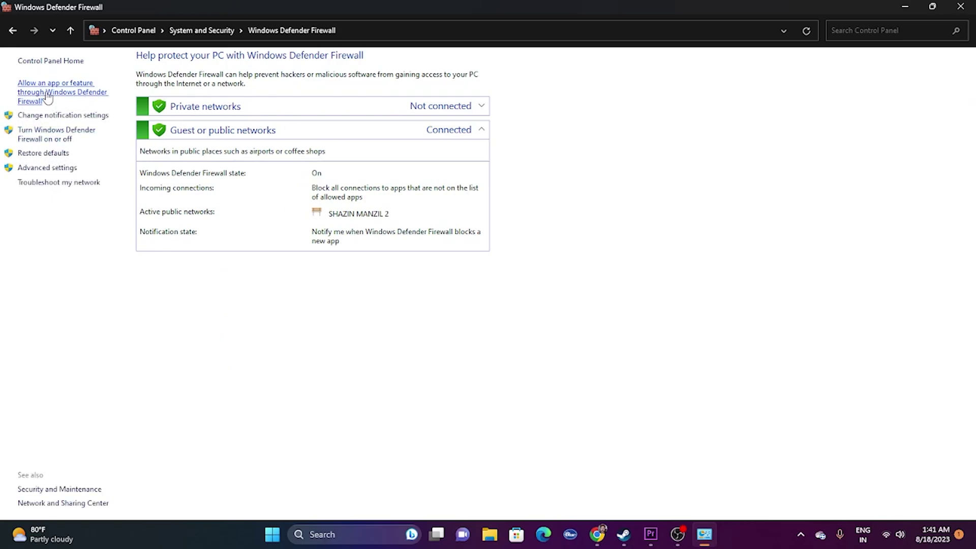
click(48, 97)
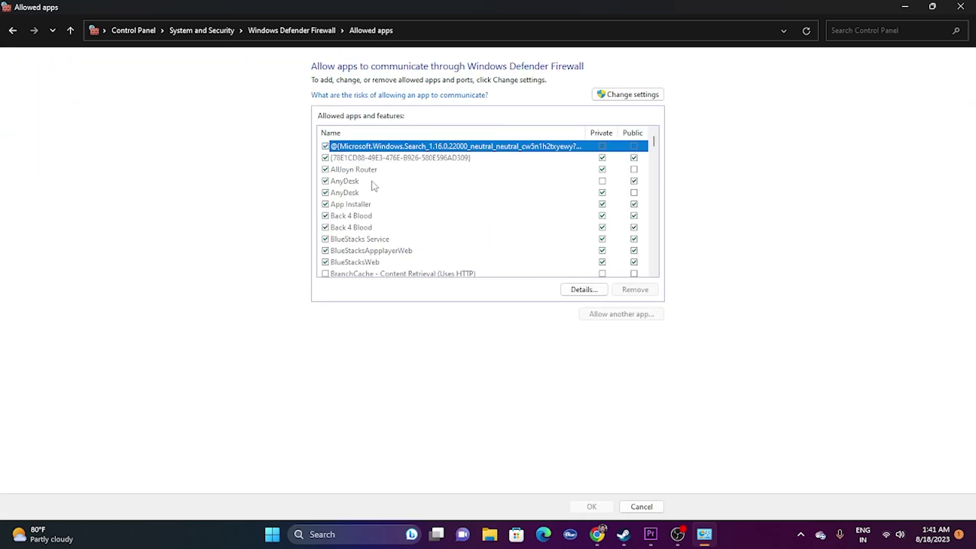
scroll(375, 186, down, 10)
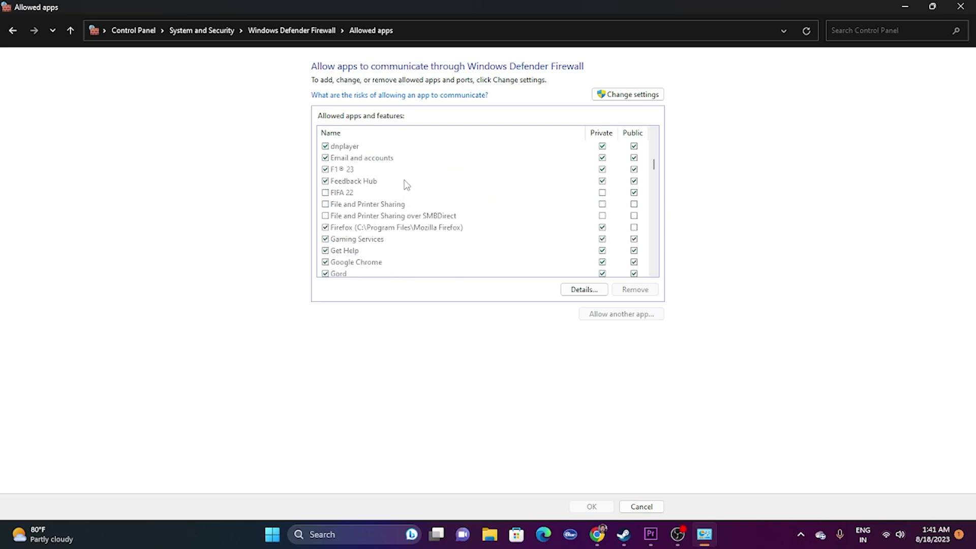
scroll(406, 184, down, 10)
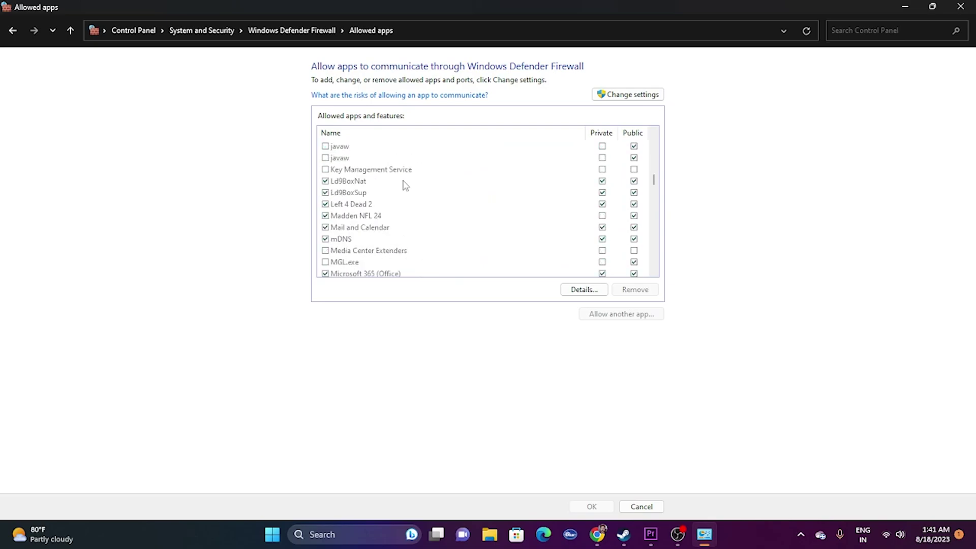
scroll(405, 184, down, 10)
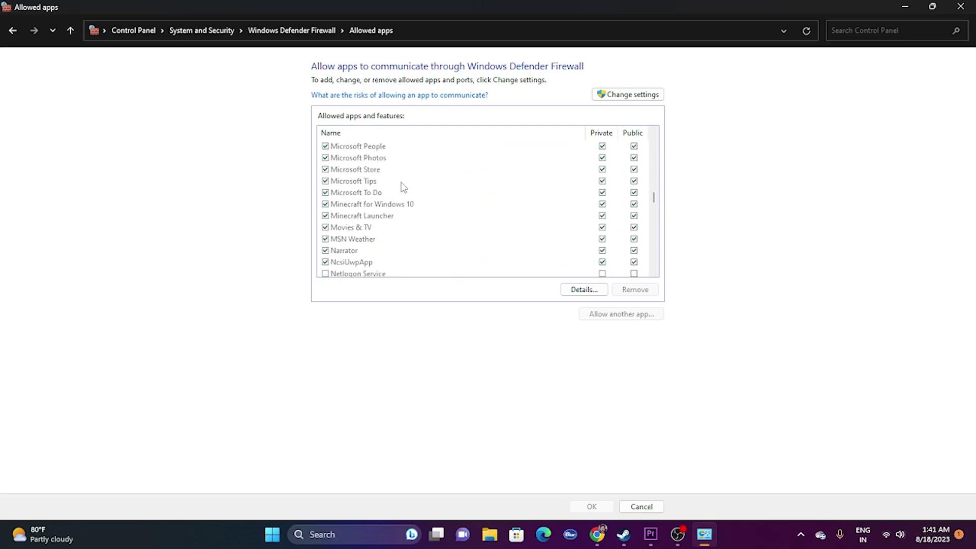
scroll(404, 187, down, 10)
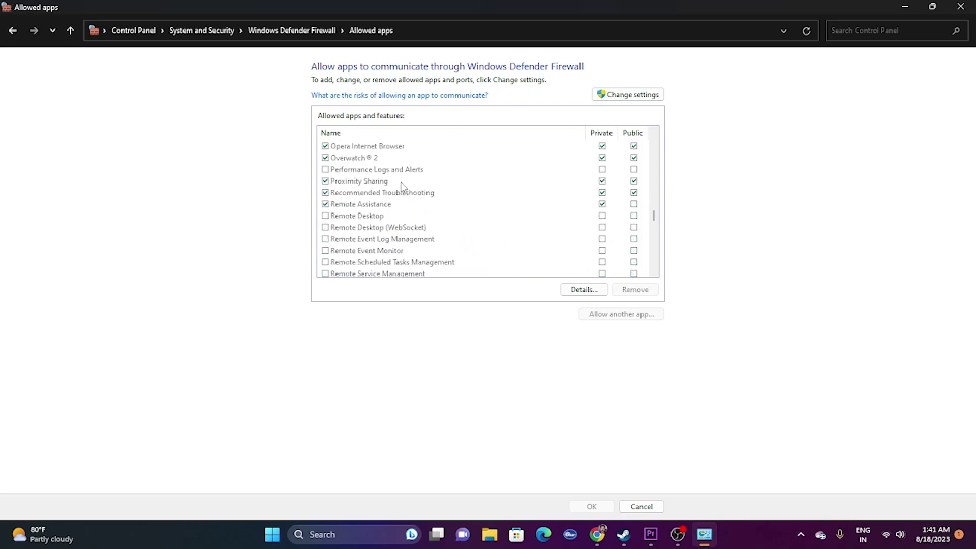
scroll(404, 187, down, 10)
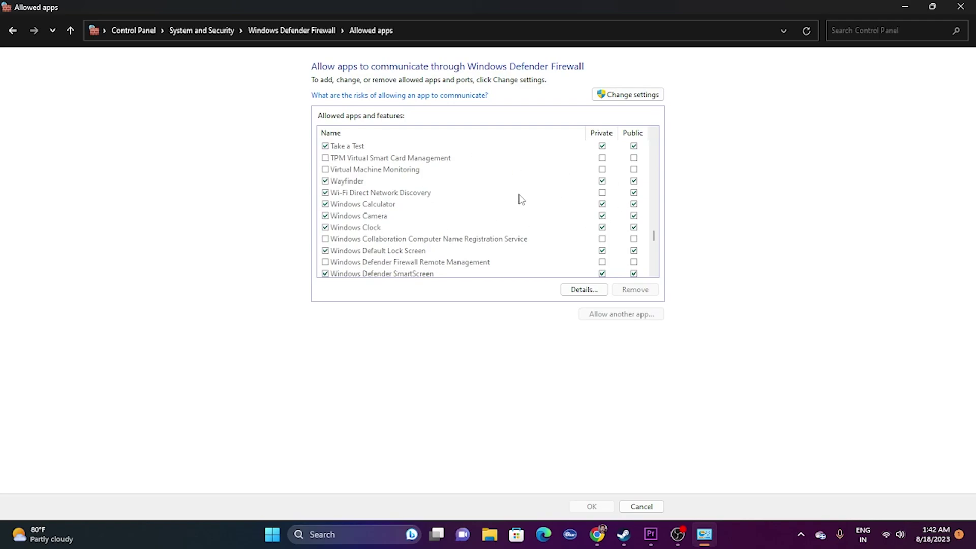
Step: Unlock the allowed apps list and browse to D:\SteamLibrary\steamapps\common\Wayfinder to allow another app
click(629, 95)
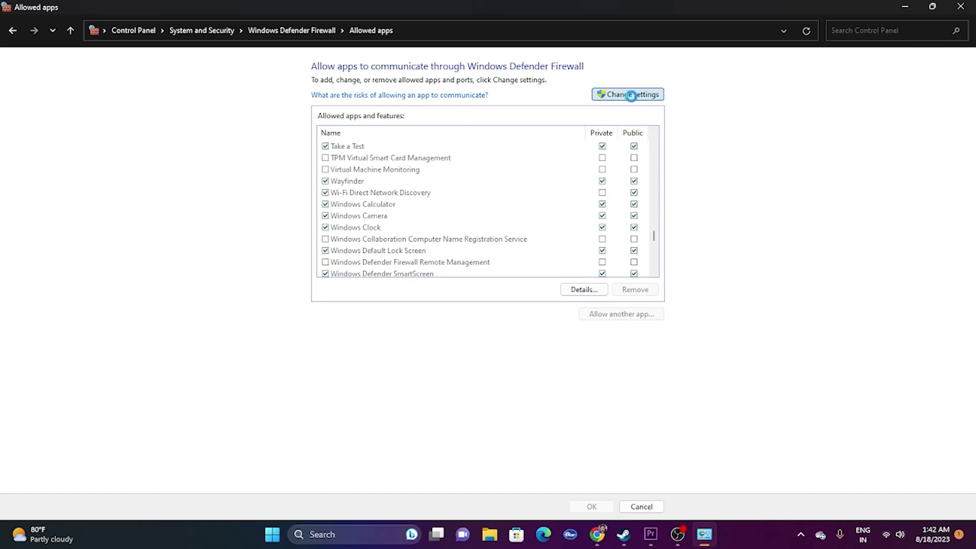
click(621, 314)
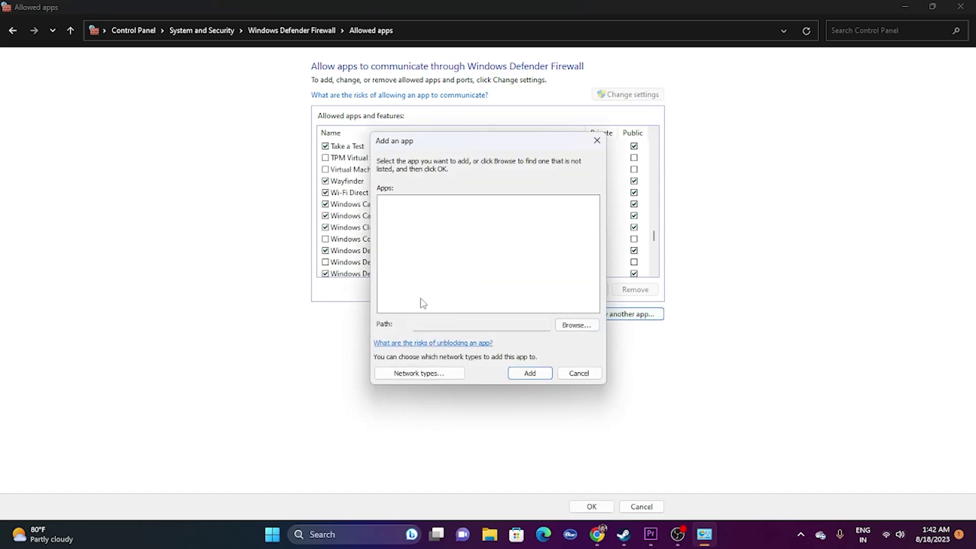
click(577, 326)
click(437, 364)
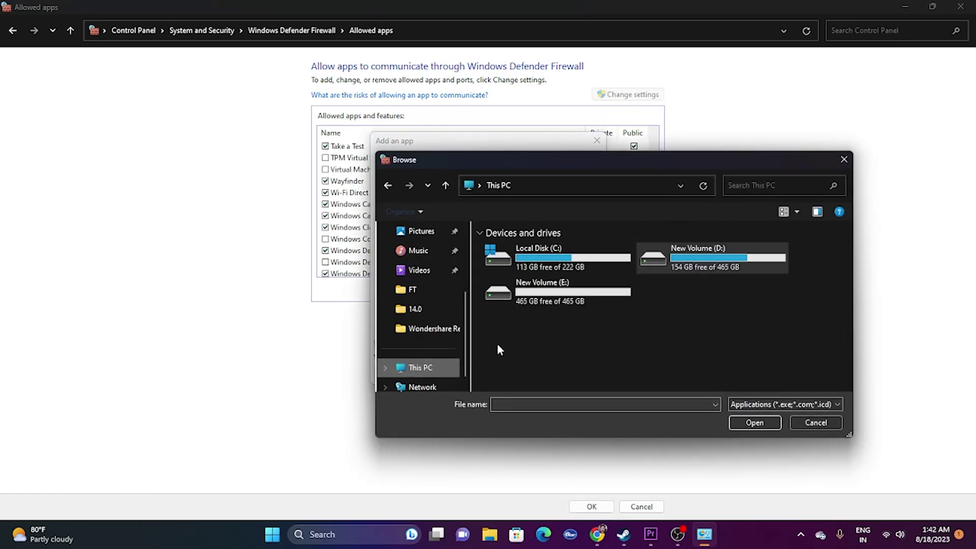
double_click(702, 263)
double_click(568, 269)
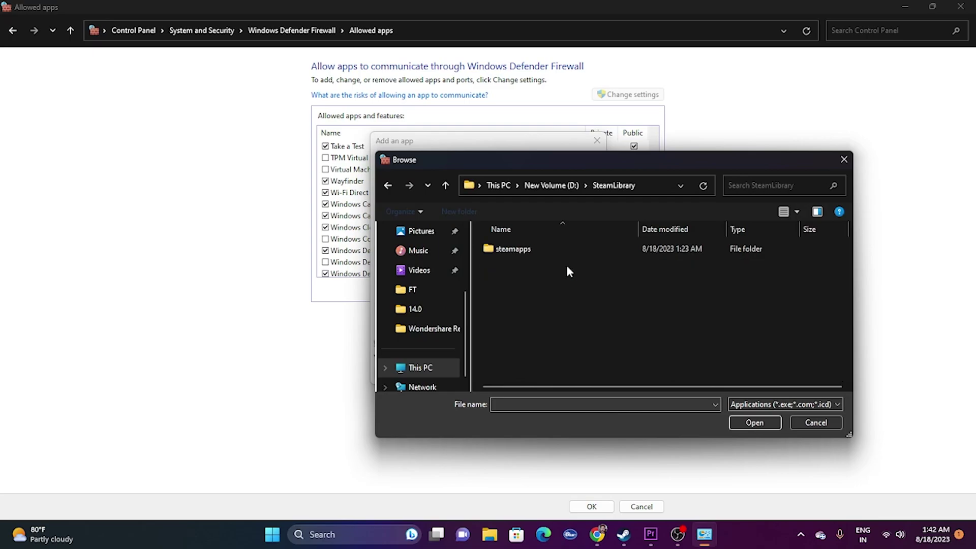
double_click(520, 250)
double_click(522, 250)
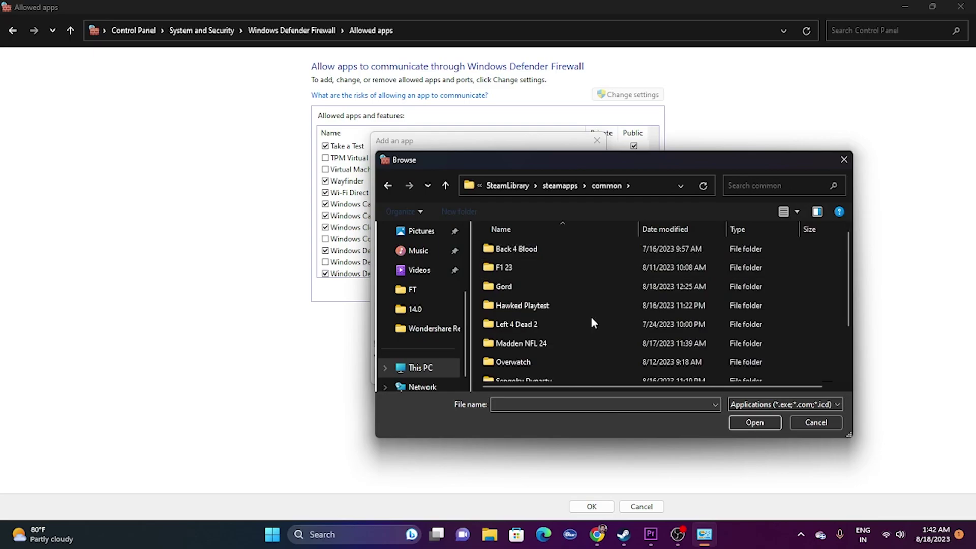
scroll(559, 315, down, 2)
double_click(527, 373)
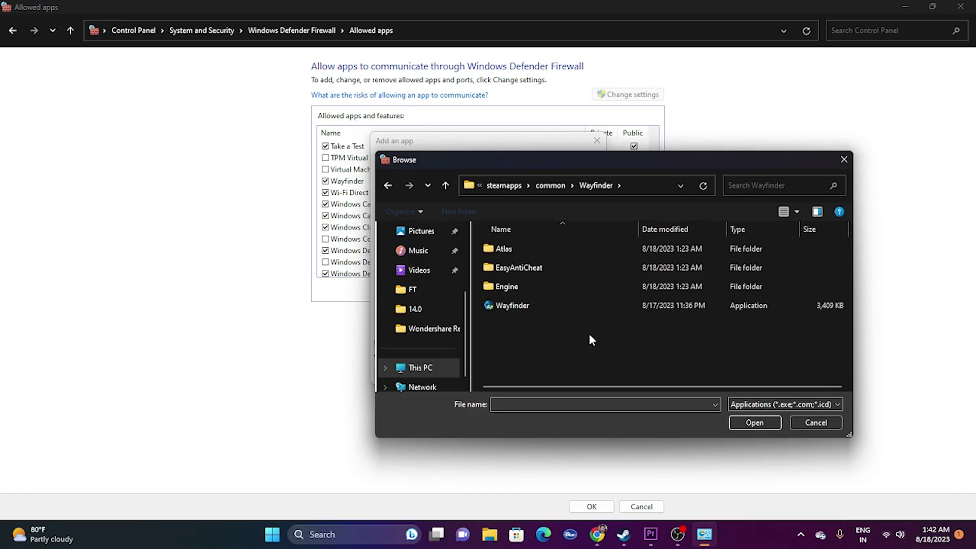
Step: Add the Wayfinder executable, dismiss the already-in-exceptions warning and close the dialog
click(520, 306)
click(735, 424)
click(530, 373)
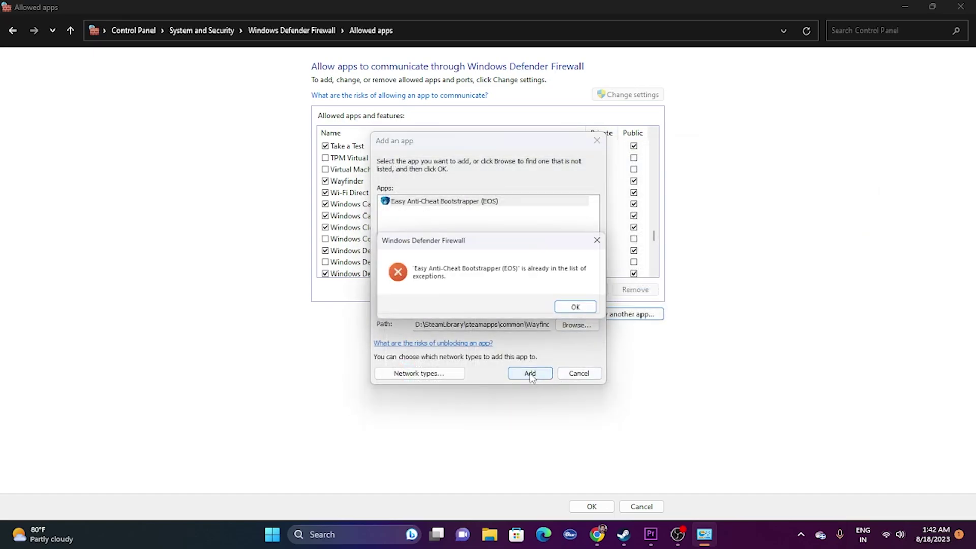
click(571, 310)
click(594, 145)
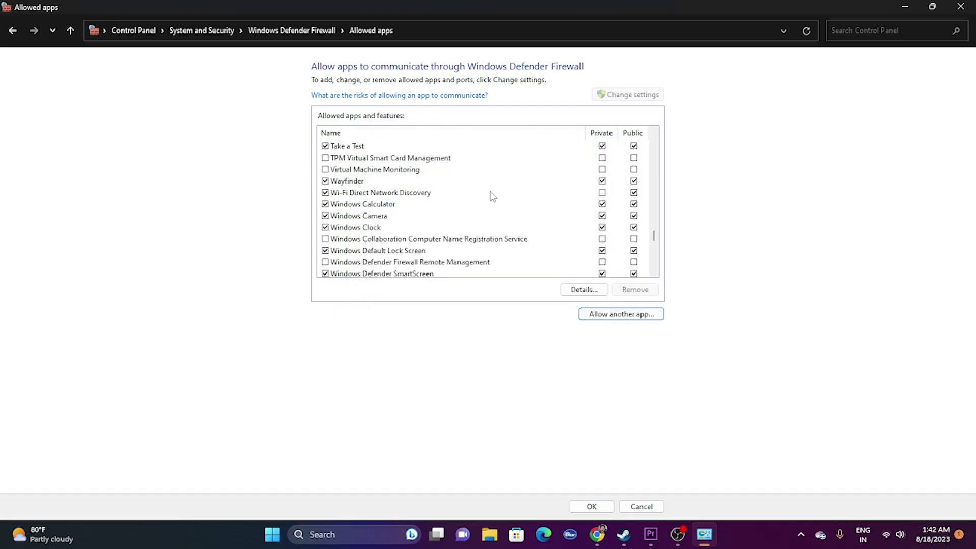
Step: Close the firewall window and launch System Configuration from Windows search
click(961, 6)
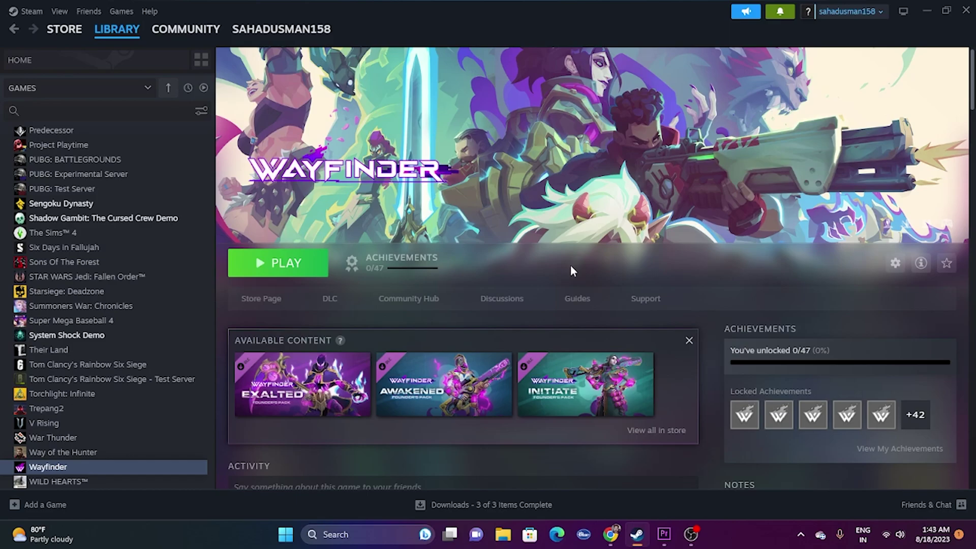
click(336, 535)
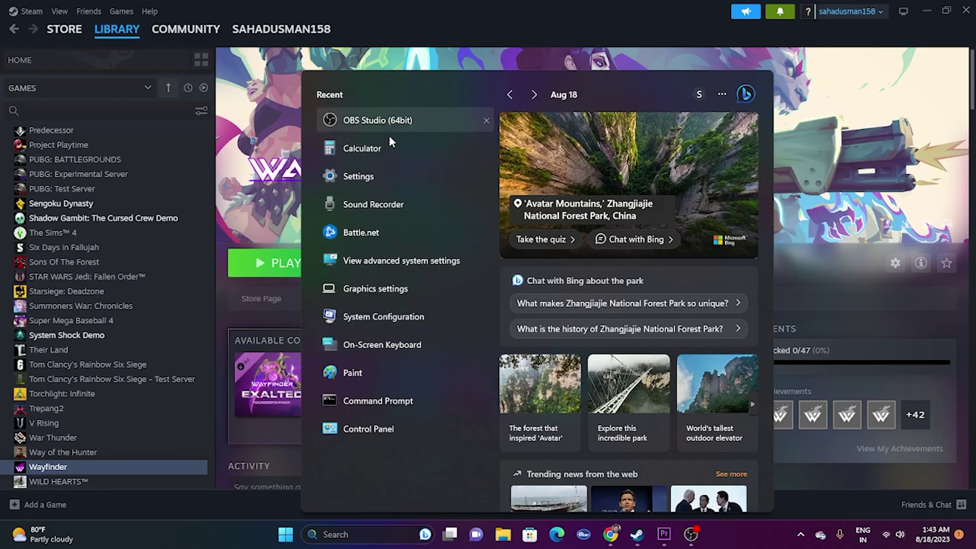
click(389, 313)
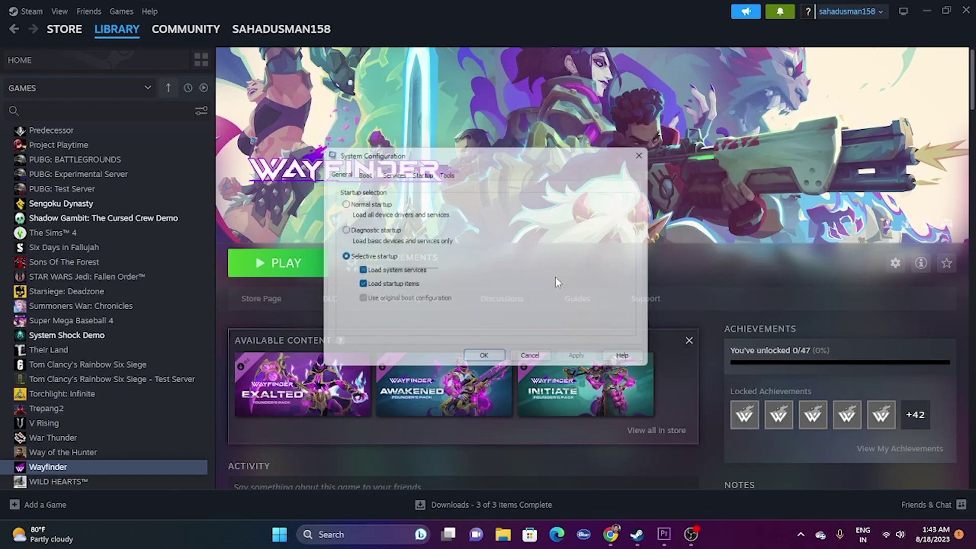
Step: Hide Microsoft services, disable the rest and apply, then exit without restarting
click(396, 172)
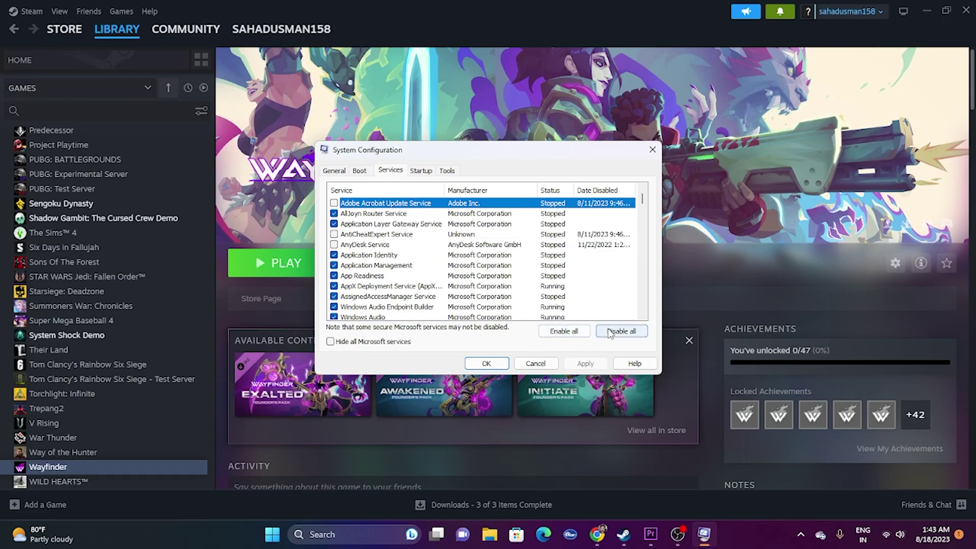
click(365, 343)
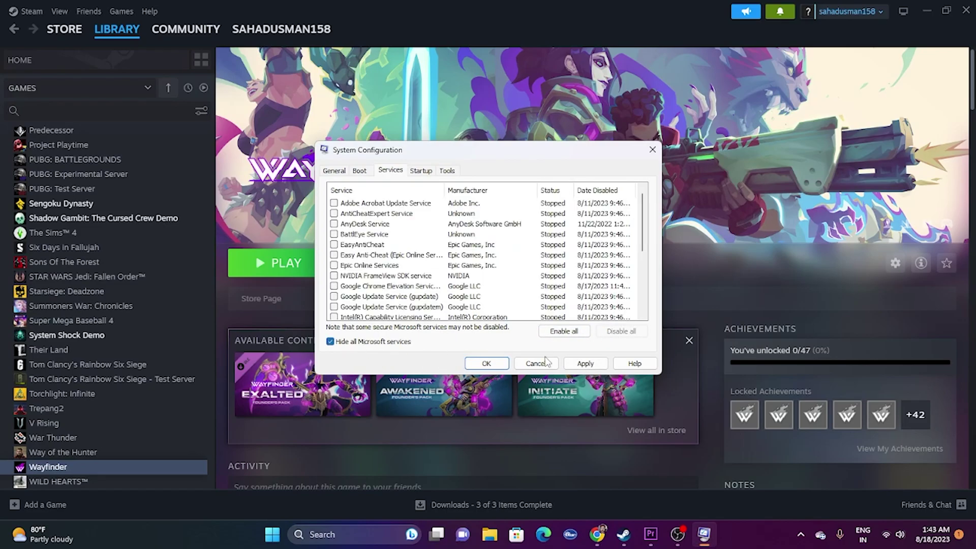
click(585, 363)
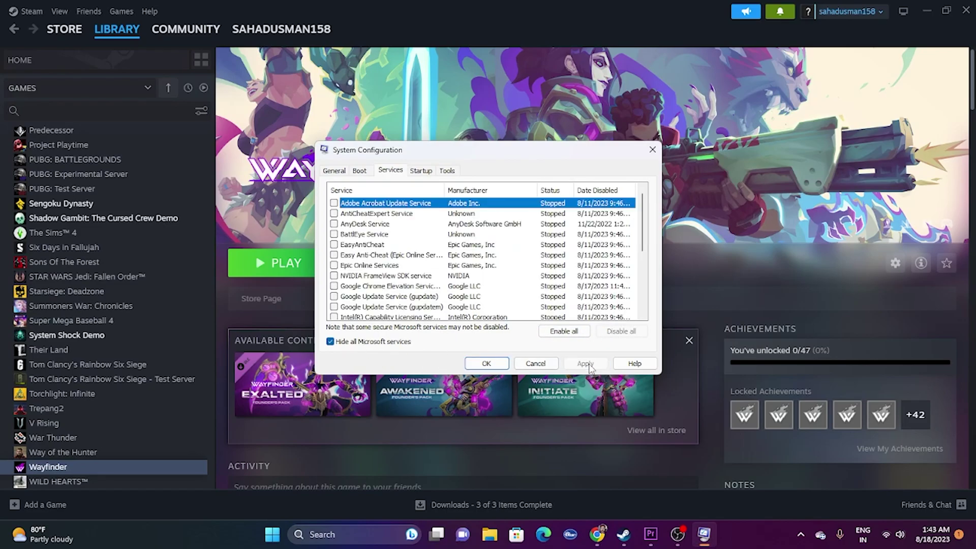
click(485, 364)
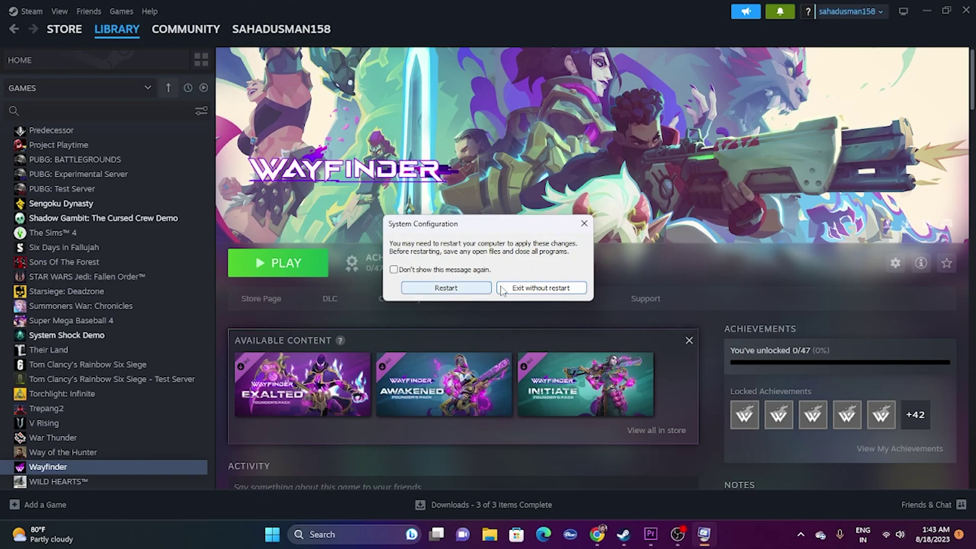
click(584, 224)
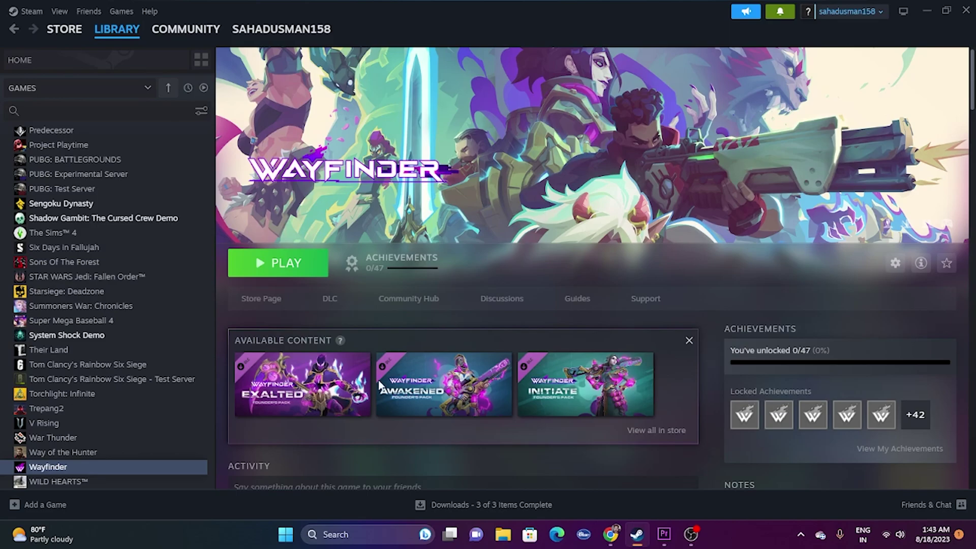
Step: Enter -dx11 as Wayfinder's Steam launch option and close its properties
right_click(77, 469)
click(109, 452)
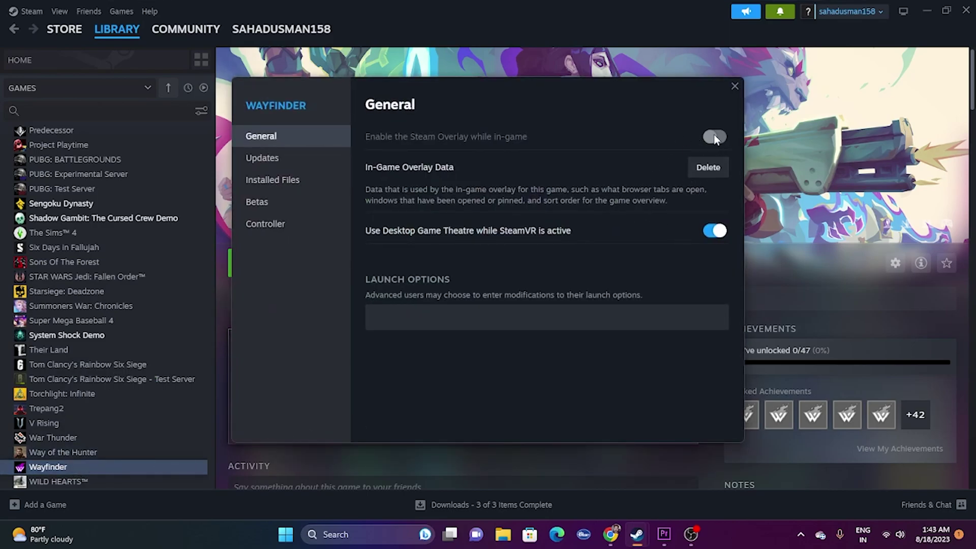
drag(656, 97, 780, 90)
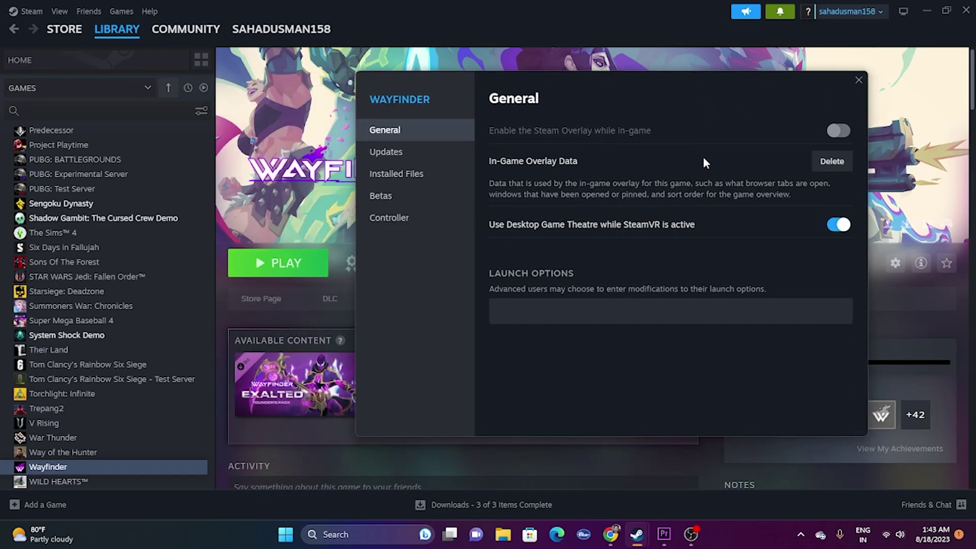
click(514, 308)
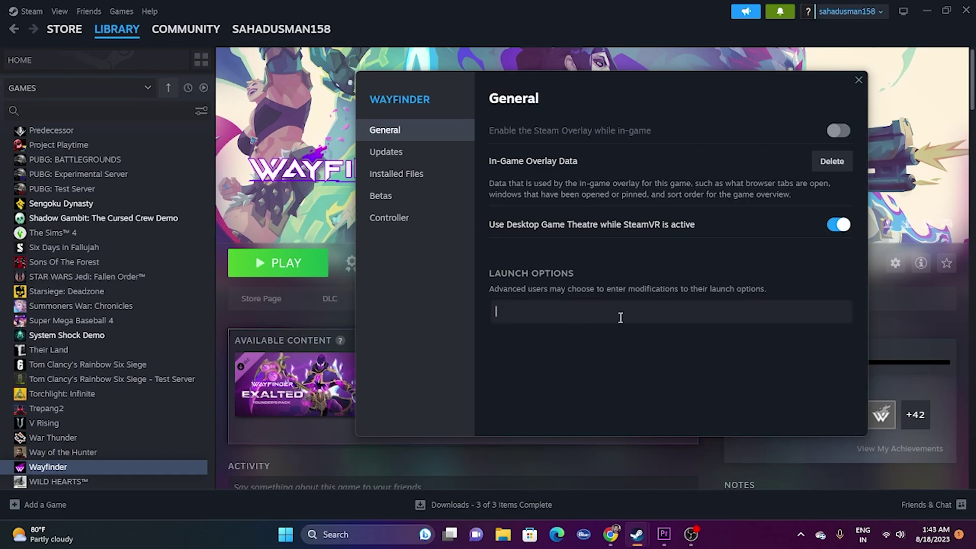
text(-dx11)
click(857, 80)
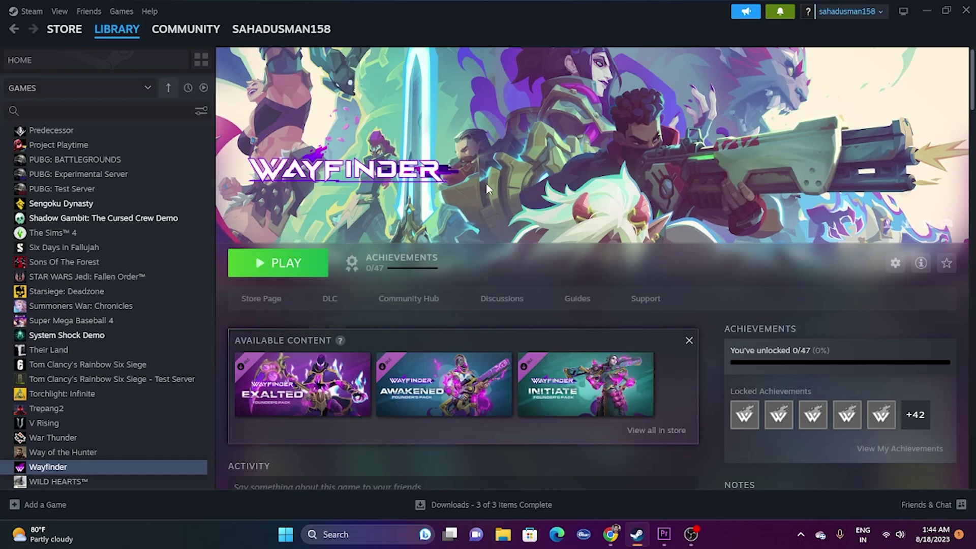
right_click(285, 534)
click(282, 382)
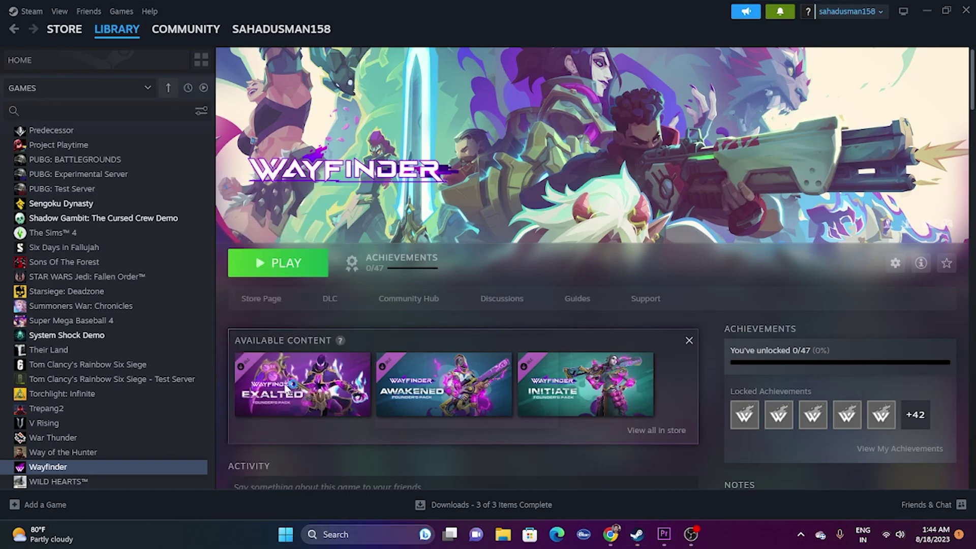
click(267, 10)
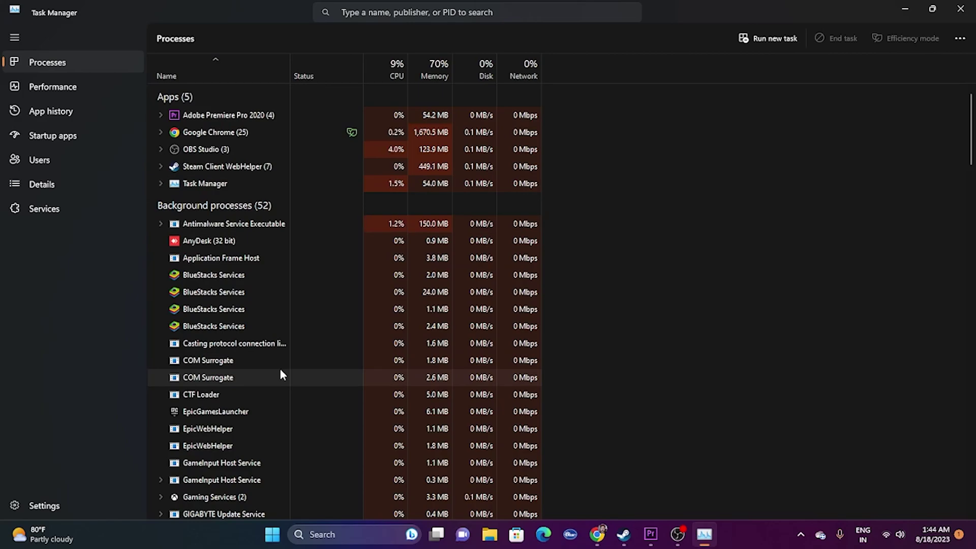
scroll(258, 276, down, 5)
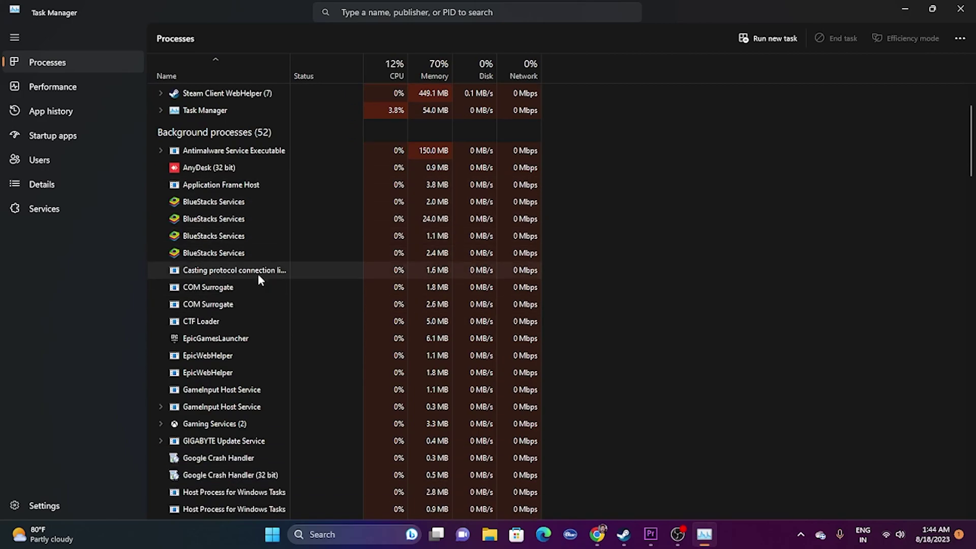
scroll(255, 276, down, 1)
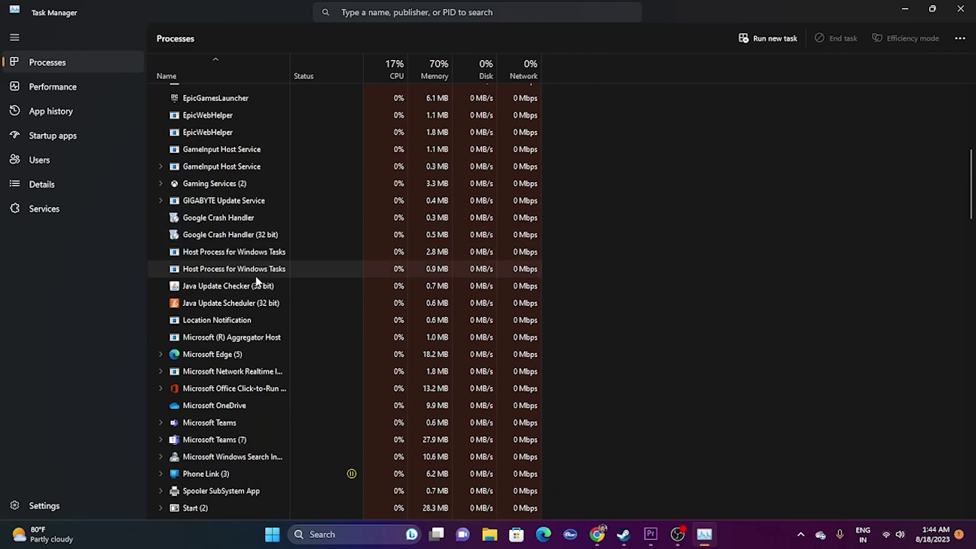
scroll(255, 279, up, 6)
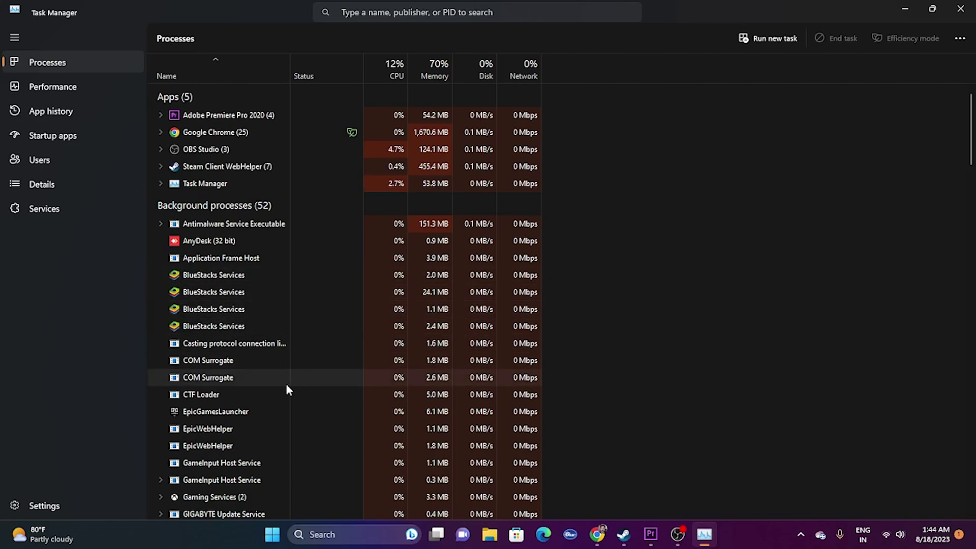
click(960, 9)
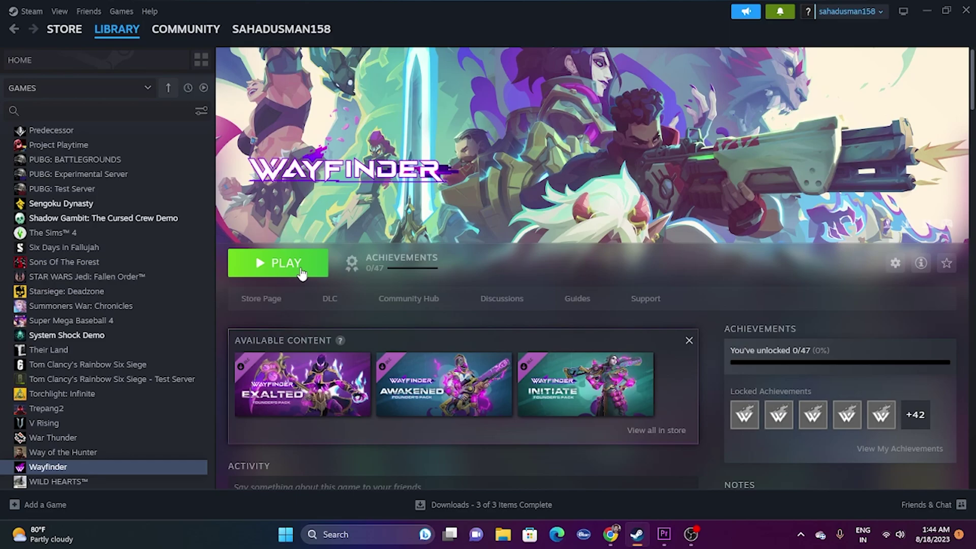
Step: Go to the Windows Graphics settings page and begin adding a desktop app
click(340, 534)
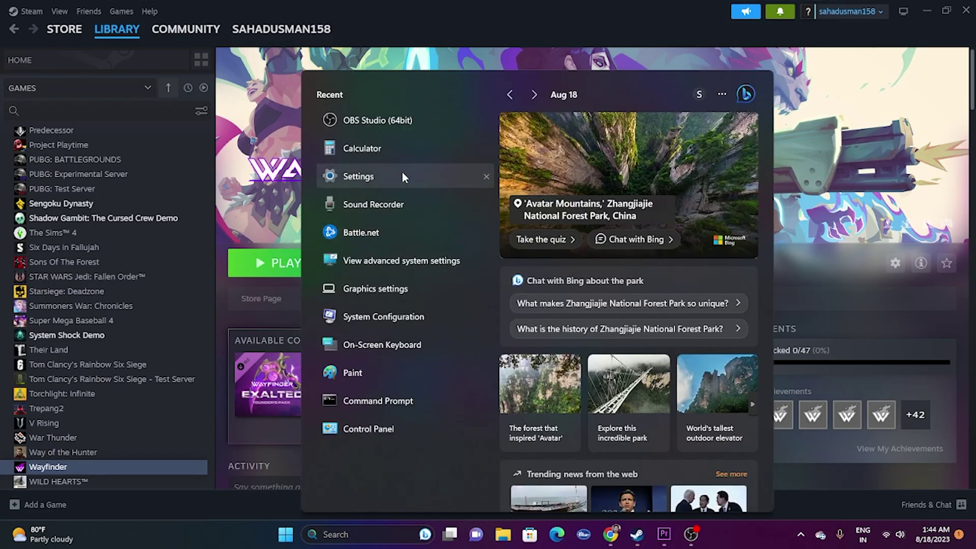
click(392, 289)
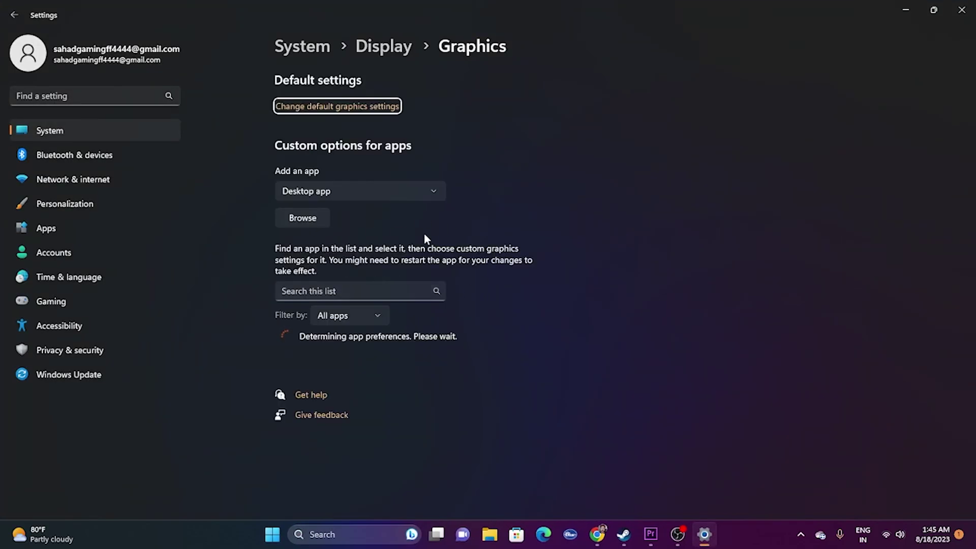
scroll(642, 222, down, 5)
scroll(642, 222, up, 5)
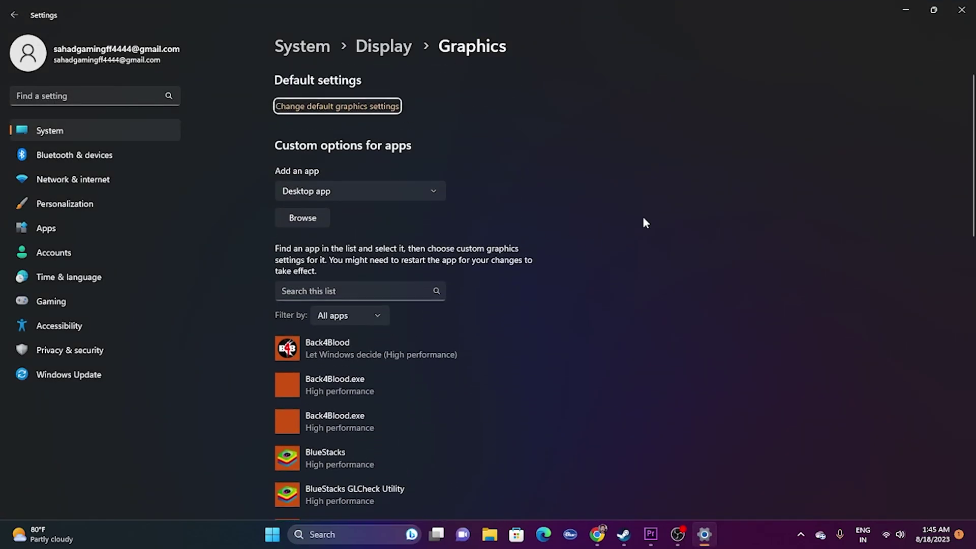
click(303, 220)
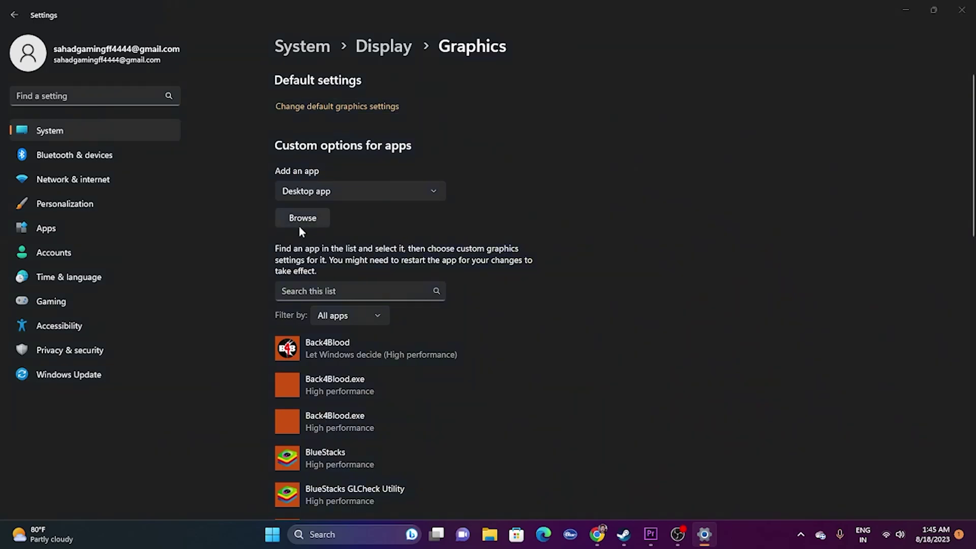
Step: Add D:\SteamLibrary\steamapps\common\Wayfinder\Wayfinder.exe to the custom graphics apps list
click(73, 216)
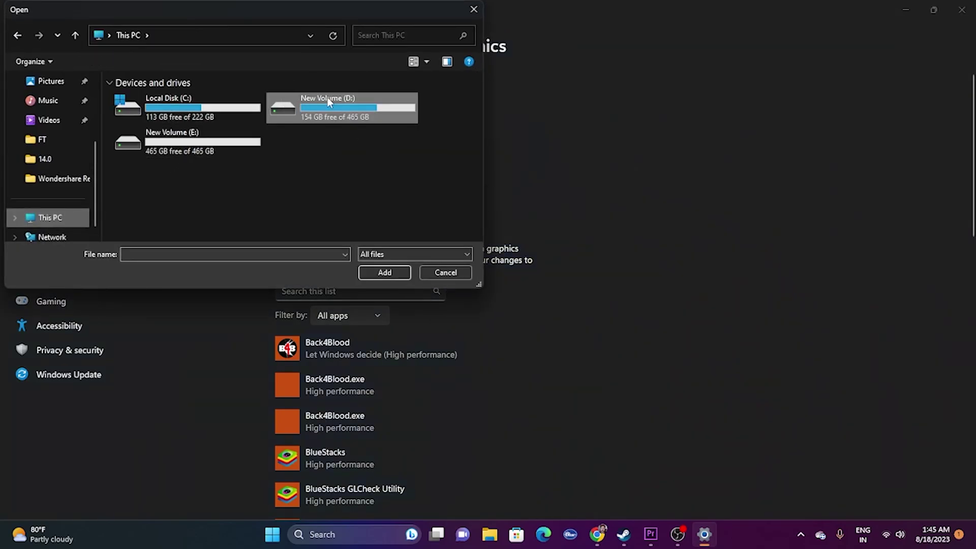
double_click(327, 98)
double_click(157, 118)
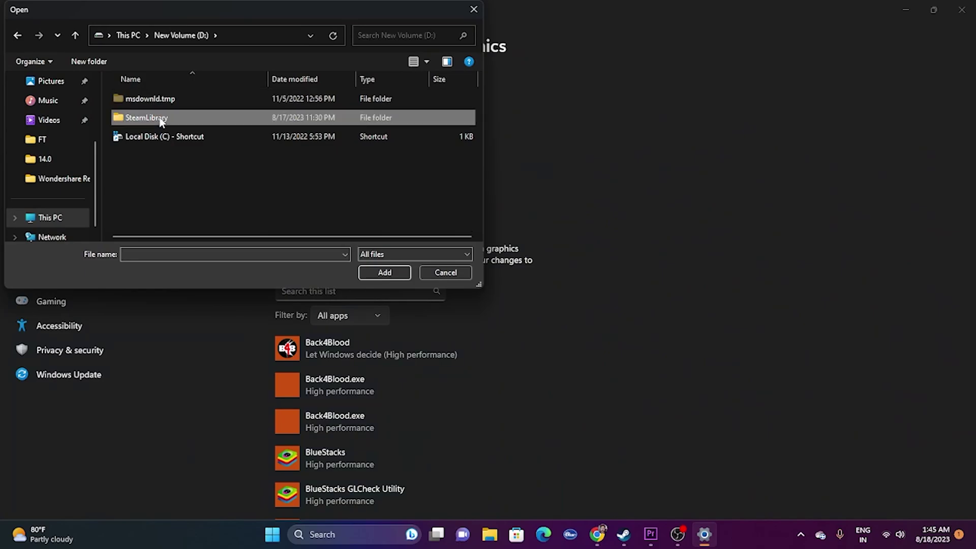
double_click(157, 98)
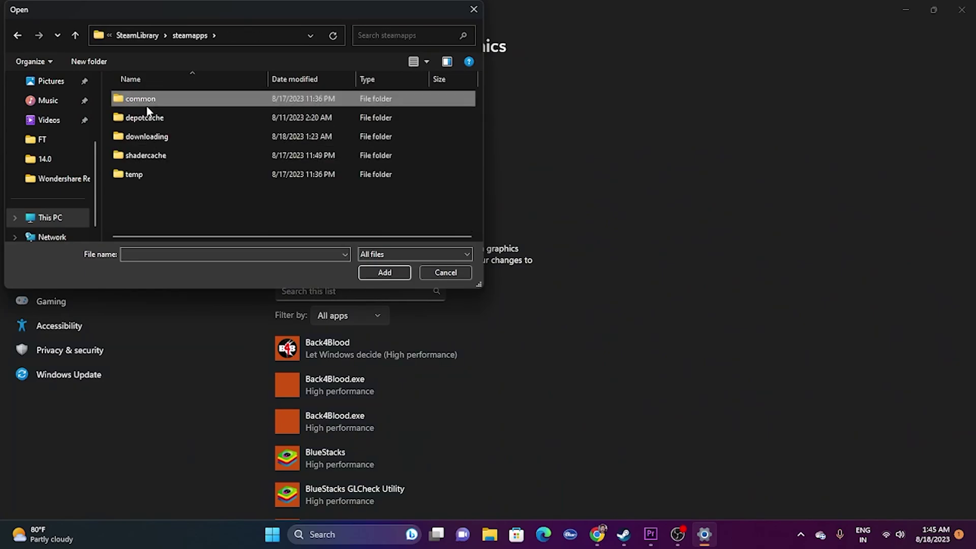
double_click(146, 102)
scroll(144, 157, down, 1)
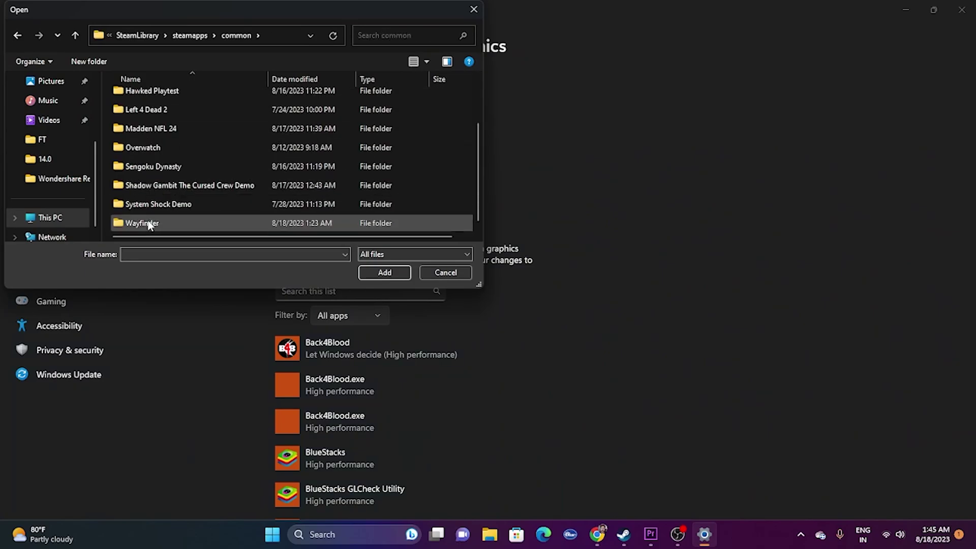
double_click(147, 222)
click(161, 155)
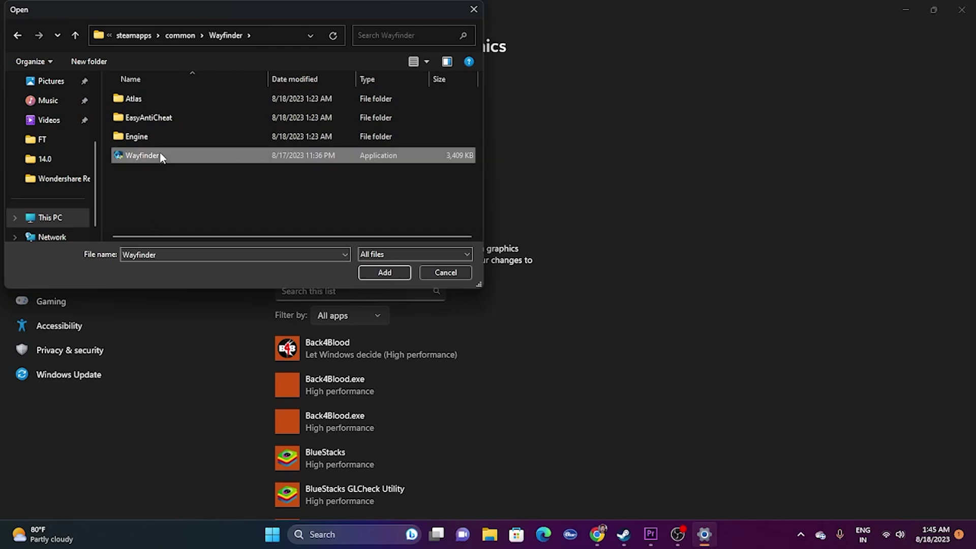
click(384, 272)
Step: Set Wayfinder's graphics preference to High performance, save it, and close Settings
scroll(660, 239, down, 5)
scroll(661, 214, down, 2)
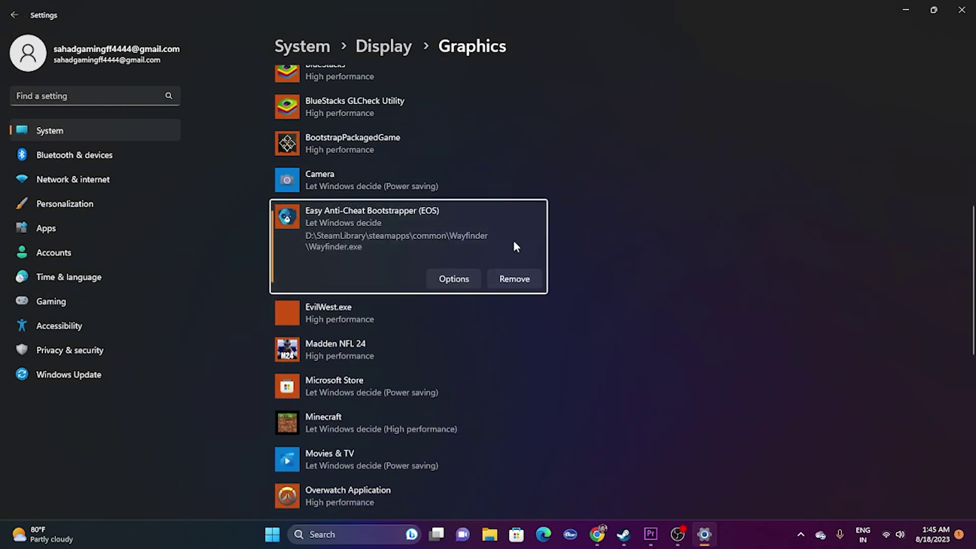
click(454, 279)
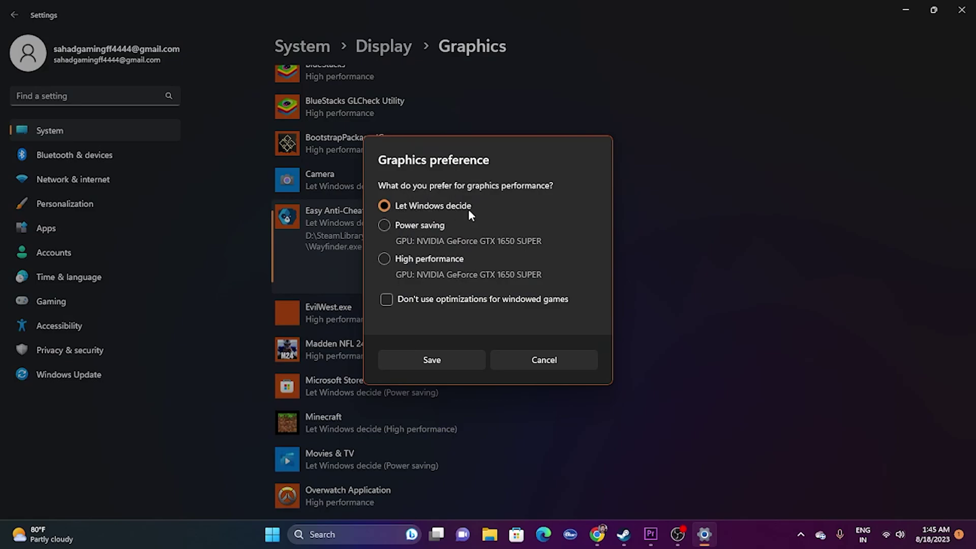
click(382, 260)
click(443, 361)
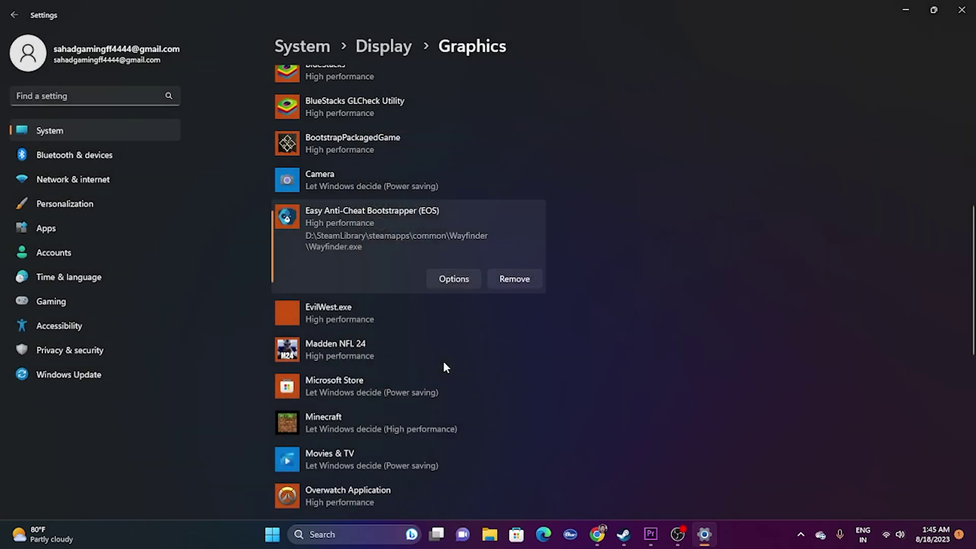
click(967, 17)
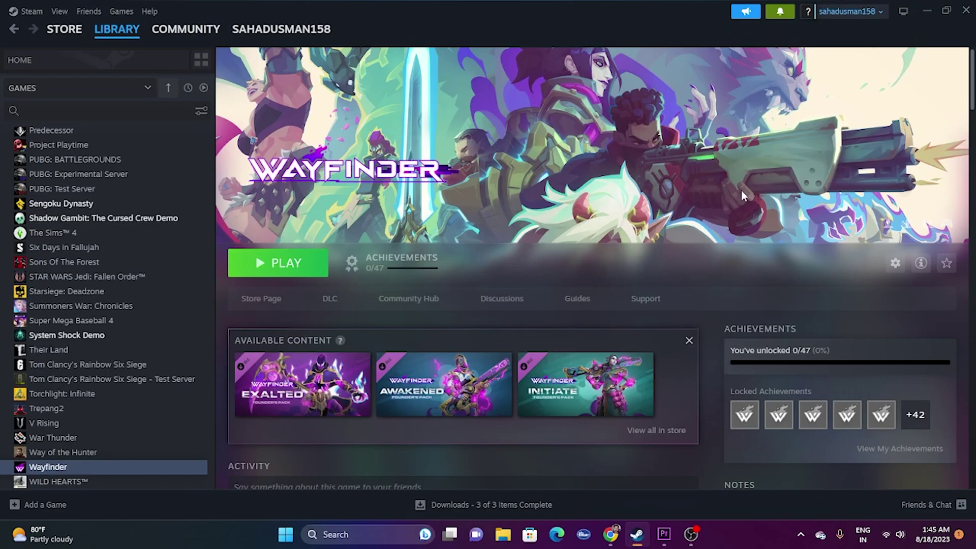
Step: Reach the Virtual Memory dialog through Advanced system settings and Performance Options
click(351, 533)
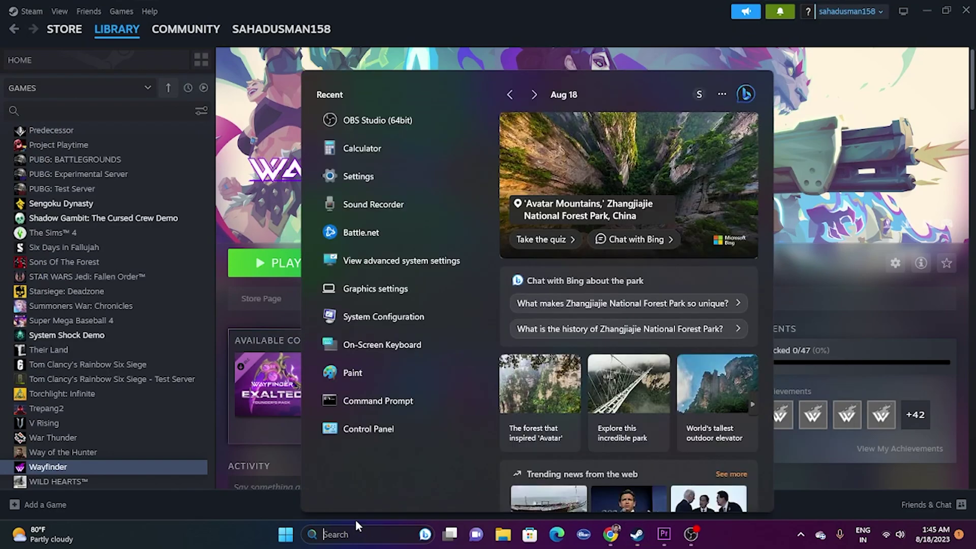
click(411, 261)
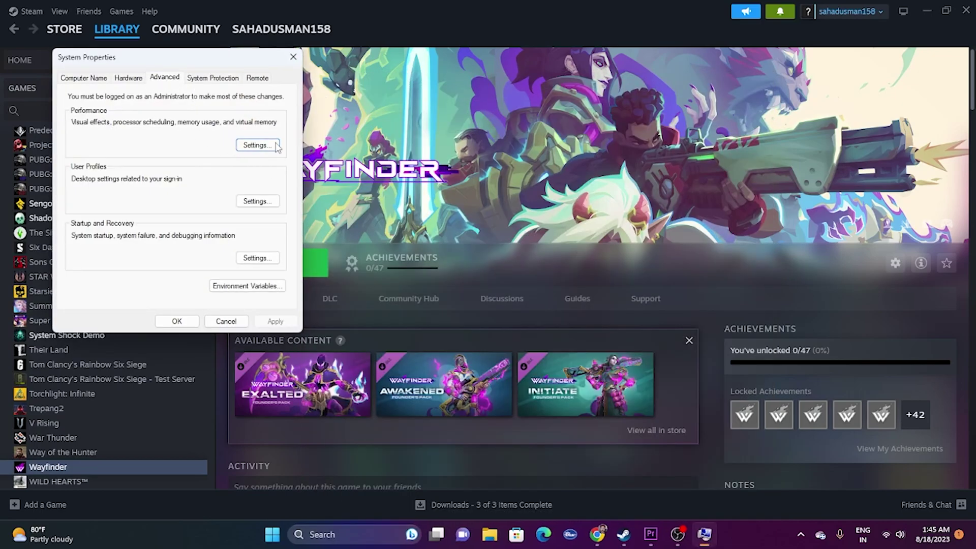
click(255, 145)
click(142, 124)
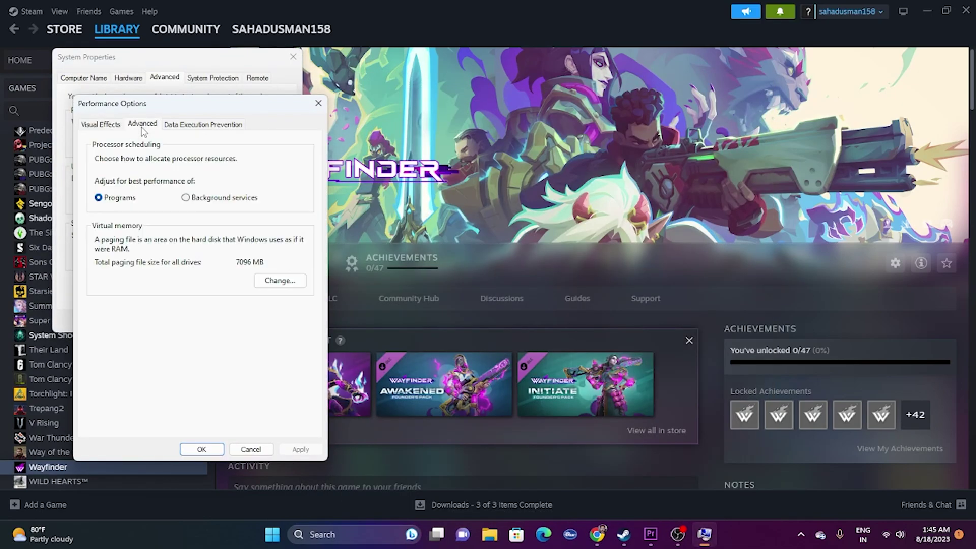
click(278, 287)
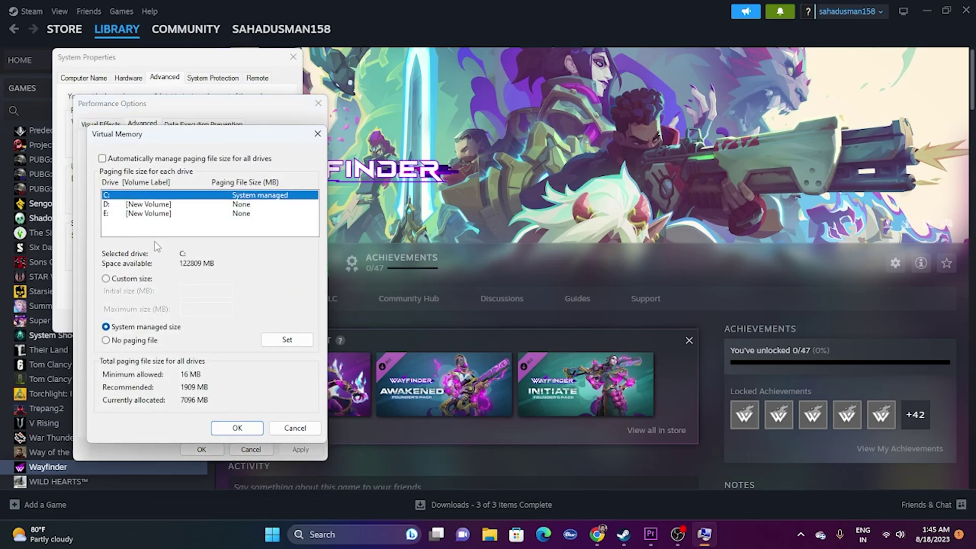
Step: Turn off automatic paging file management and give drive D: a custom size
click(102, 158)
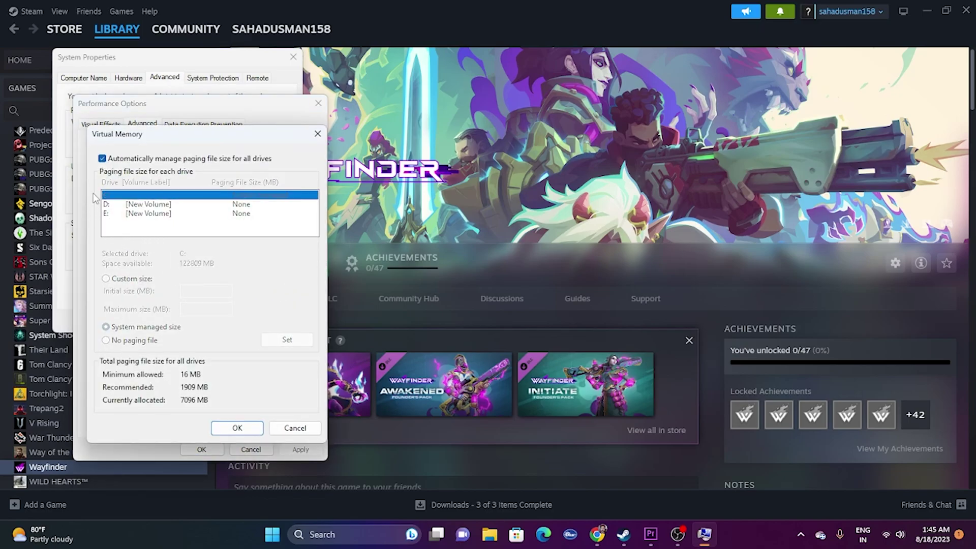
click(103, 158)
click(102, 158)
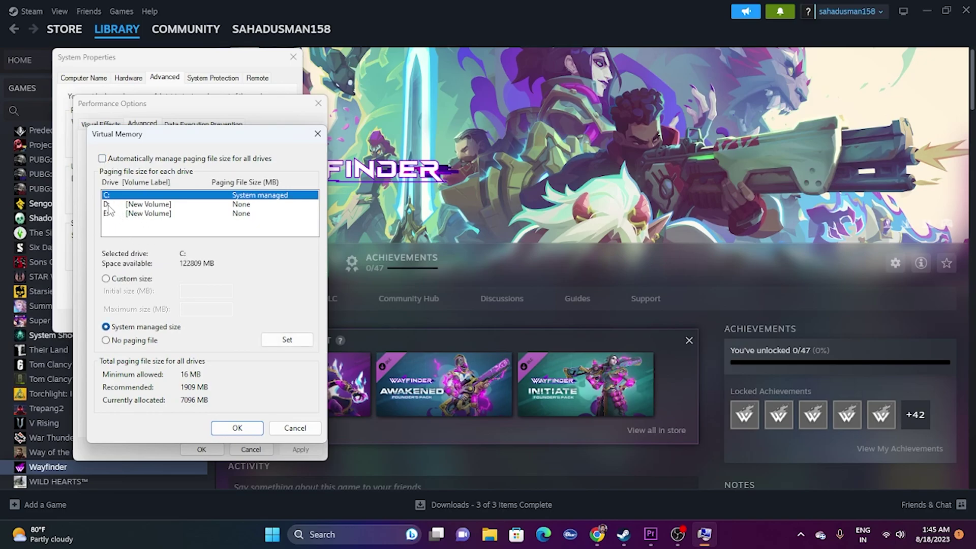
click(142, 205)
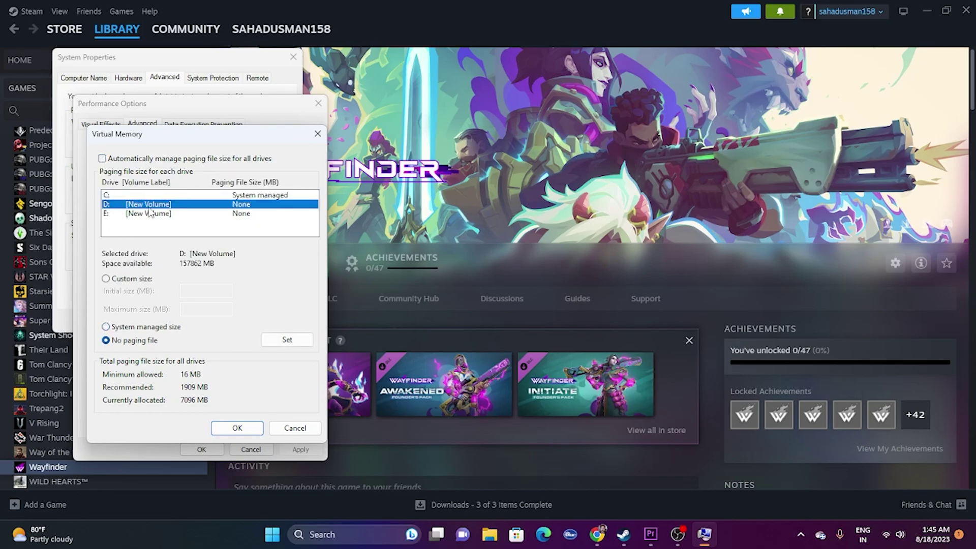
click(106, 278)
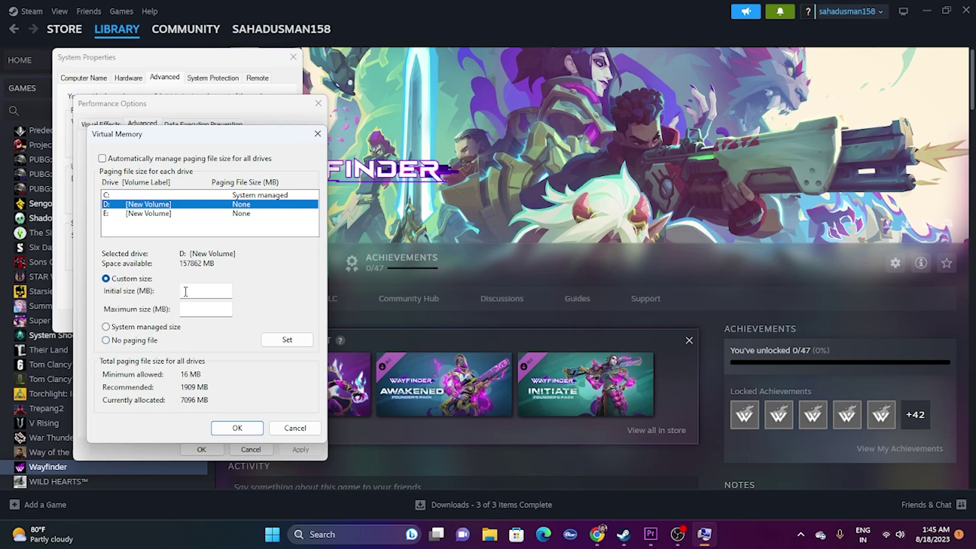
click(186, 290)
click(209, 310)
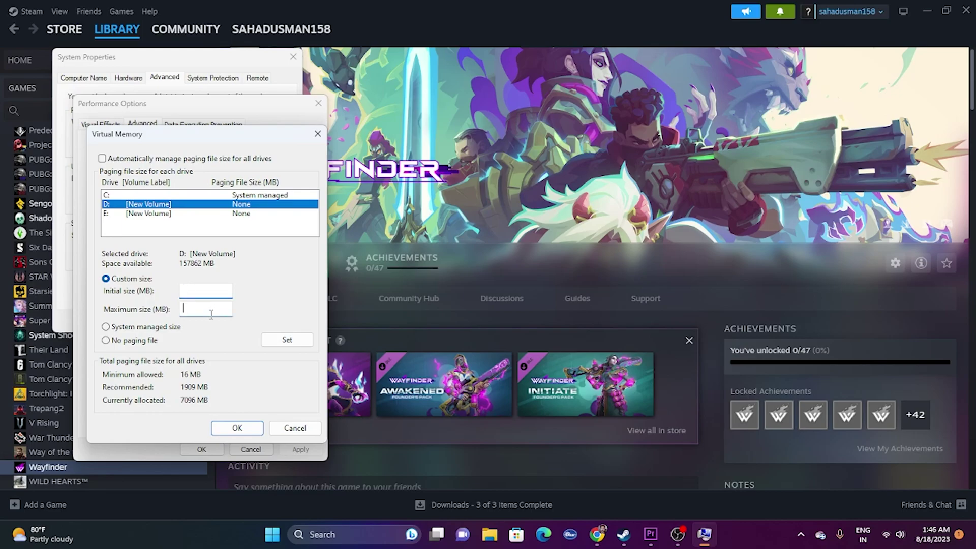
Step: Compute 32 × 1024 × 1.5 = 49,152 in Calculator for the initial paging size
click(338, 534)
click(384, 151)
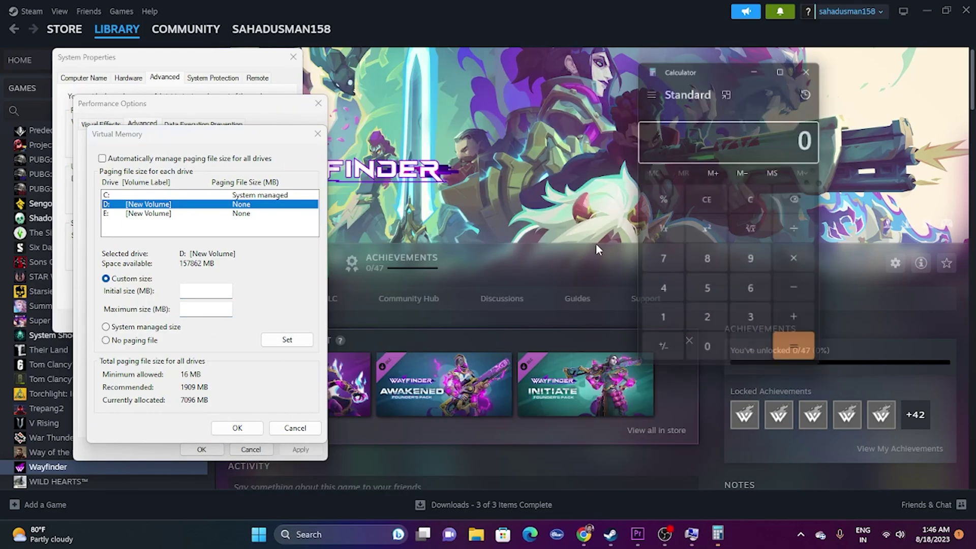
click(752, 328)
click(711, 327)
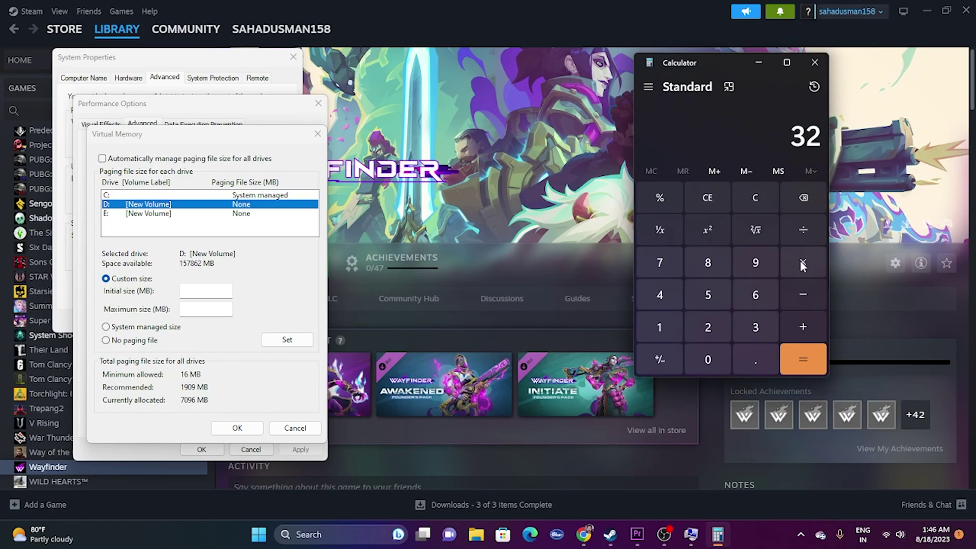
click(801, 265)
click(659, 327)
click(703, 358)
click(704, 330)
click(666, 301)
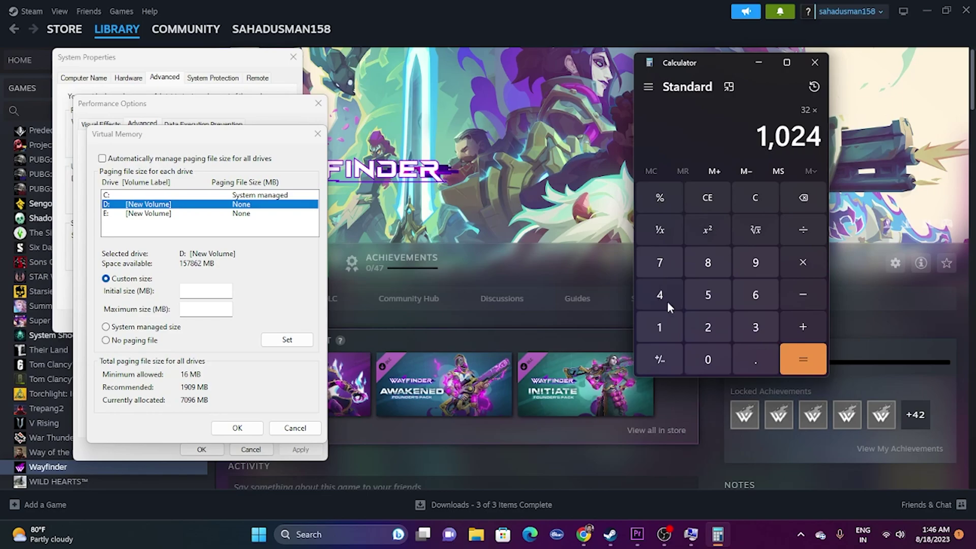
click(795, 362)
click(807, 266)
click(661, 327)
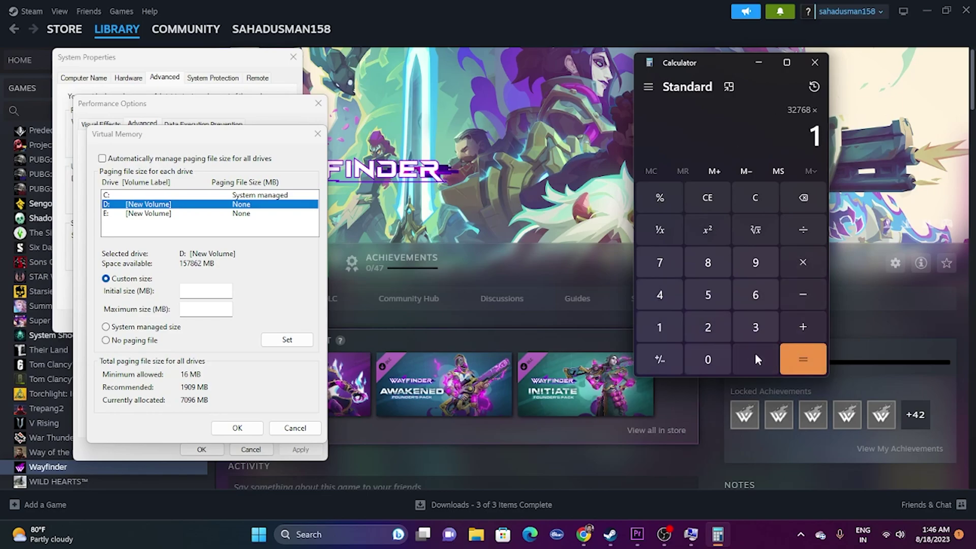
click(755, 357)
click(714, 294)
click(802, 360)
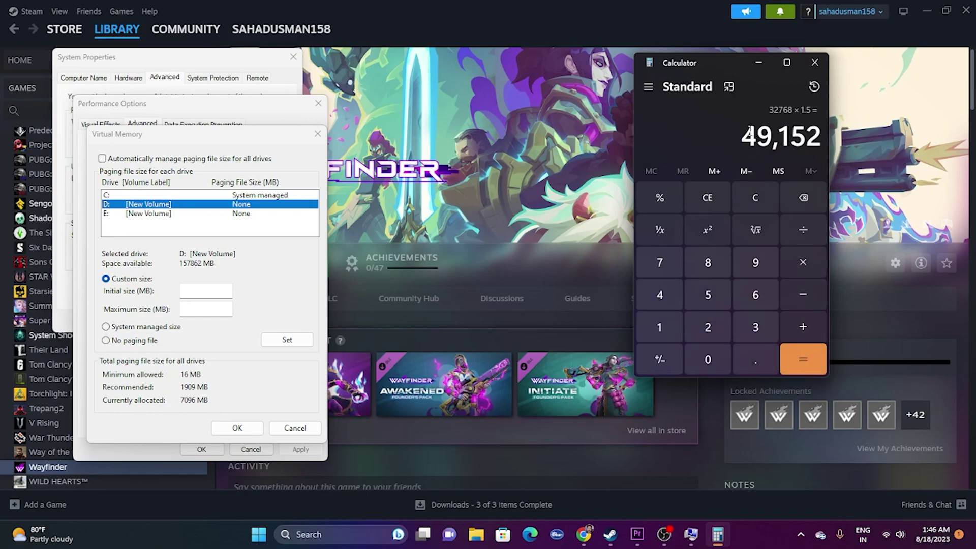
Step: Copy 49,152 from Calculator into the Initial size field
drag(742, 136, 819, 136)
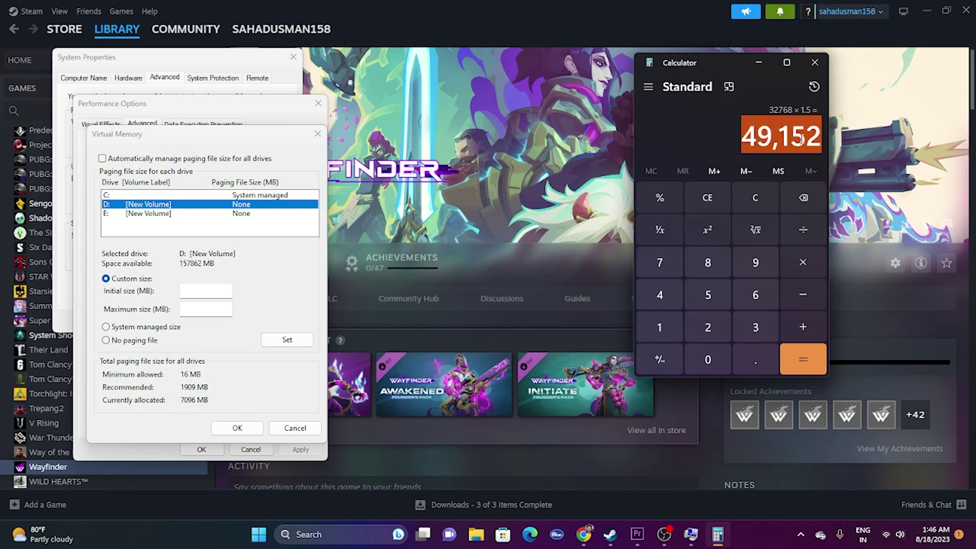
right_click(806, 137)
click(829, 148)
right_click(223, 293)
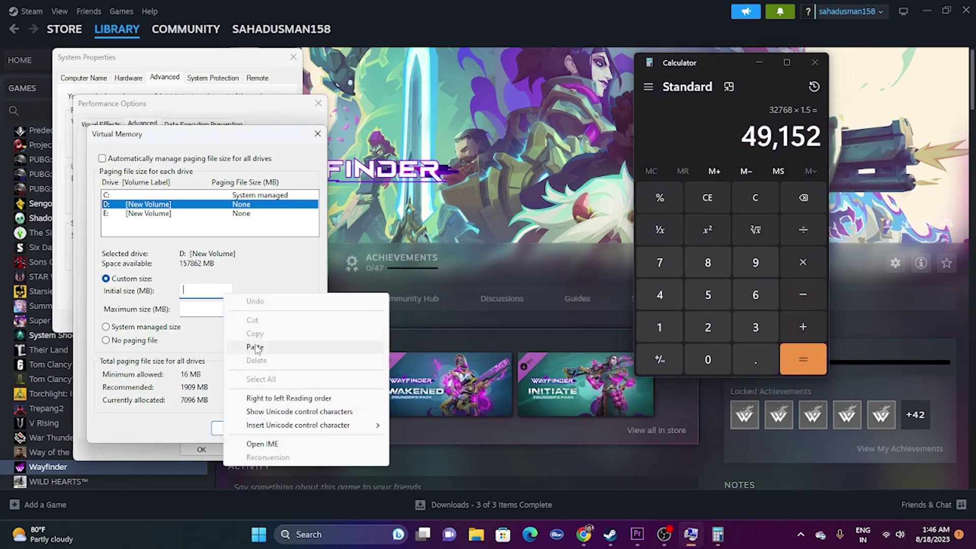
click(255, 347)
click(223, 310)
Step: Compute 32 × 1024 × 3 = 98,304 in Calculator for the maximum paging size
click(706, 196)
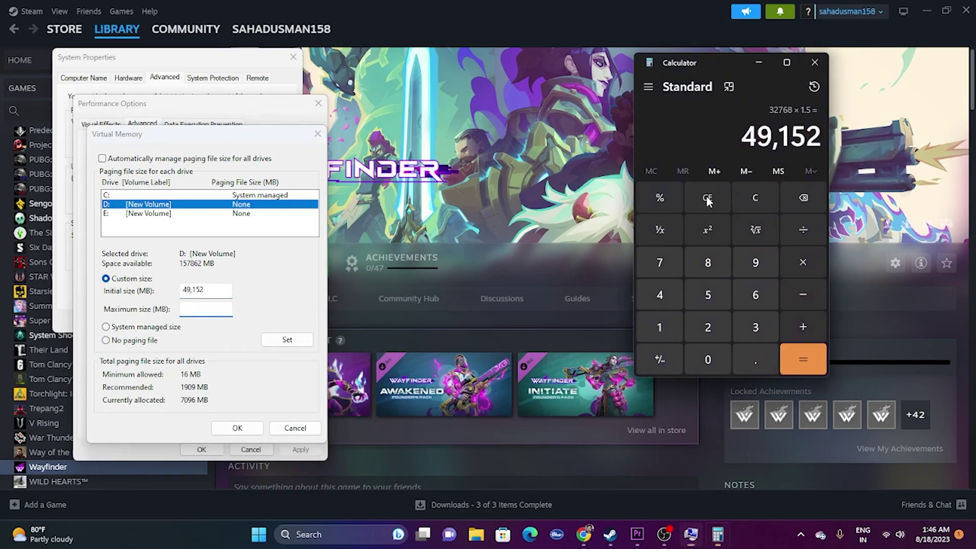
click(757, 331)
click(723, 327)
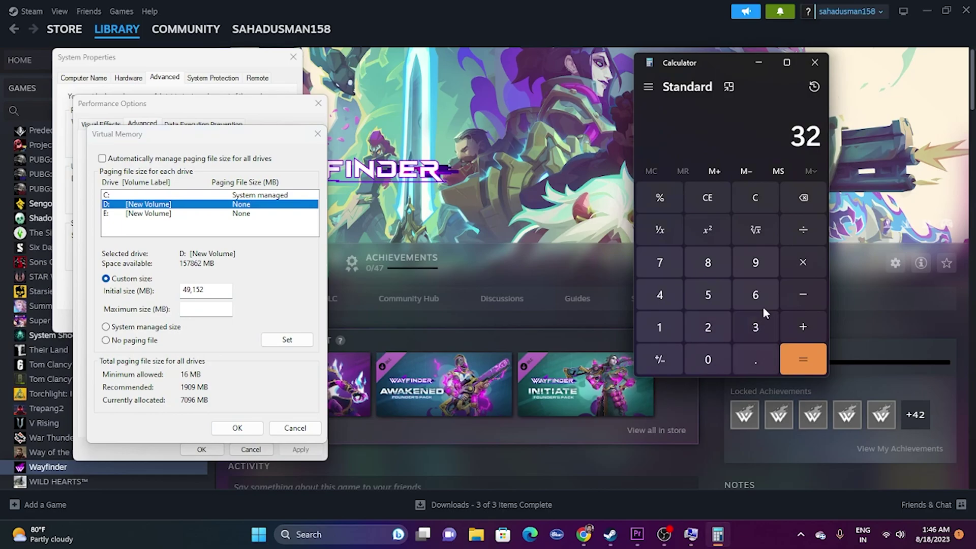
click(799, 262)
click(678, 325)
click(708, 361)
click(701, 325)
key(4)
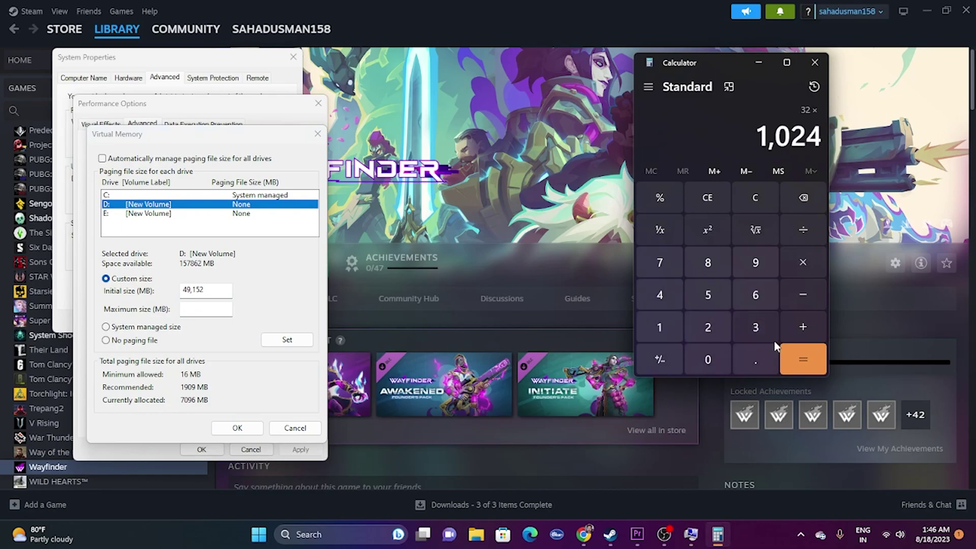
click(785, 351)
click(755, 327)
click(790, 353)
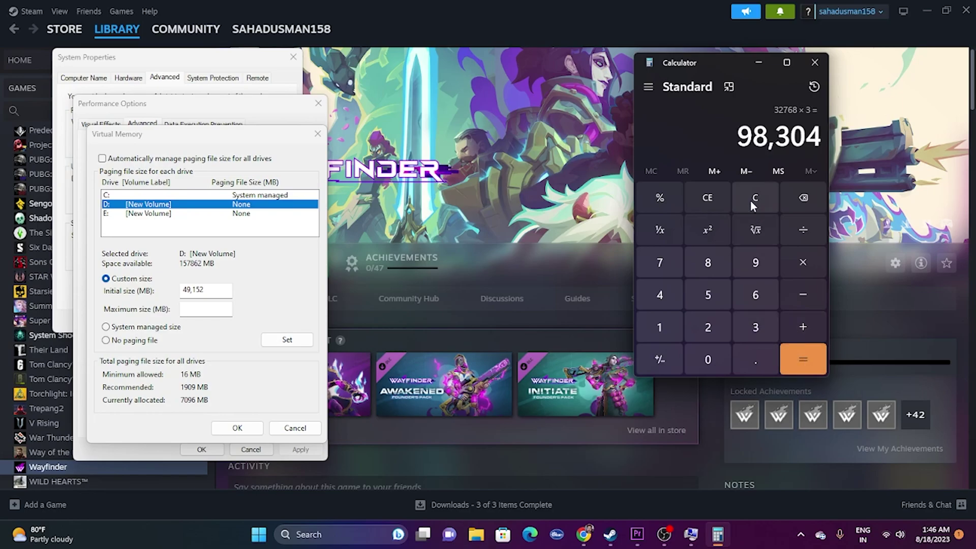
Step: Copy 98,304 from Calculator into the Maximum size field
drag(744, 138, 832, 139)
right_click(815, 139)
click(838, 152)
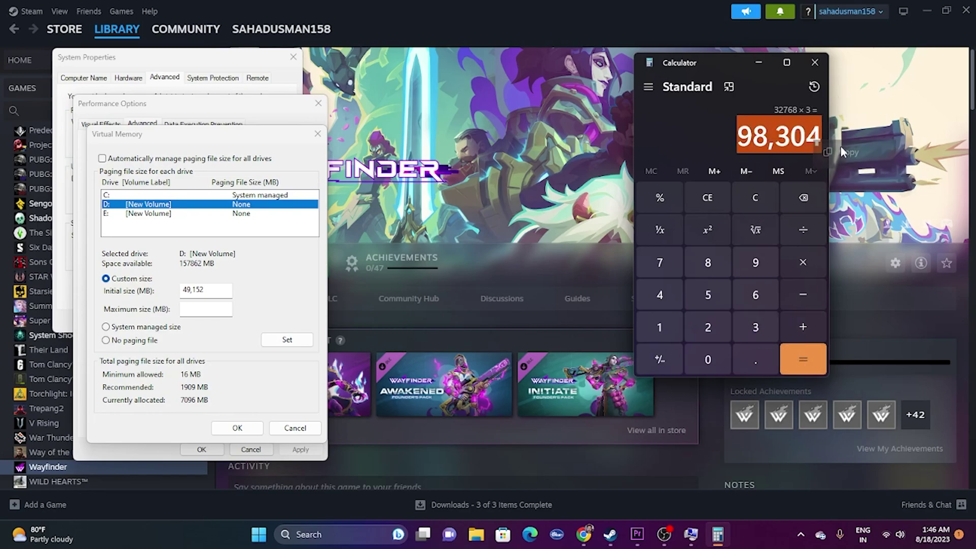
right_click(214, 308)
click(245, 359)
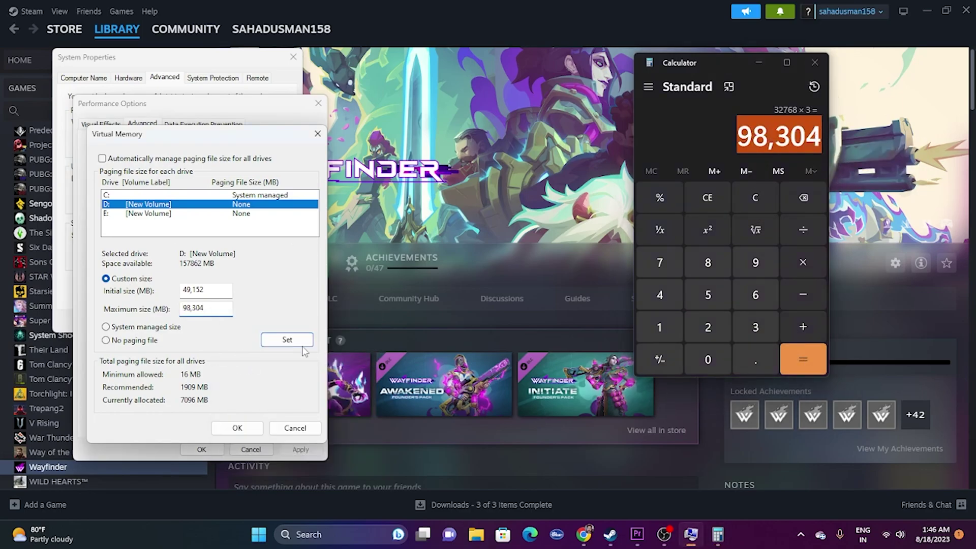
Step: Close Calculator, confirm the virtual memory settings, and close Performance Options and System Properties
click(815, 63)
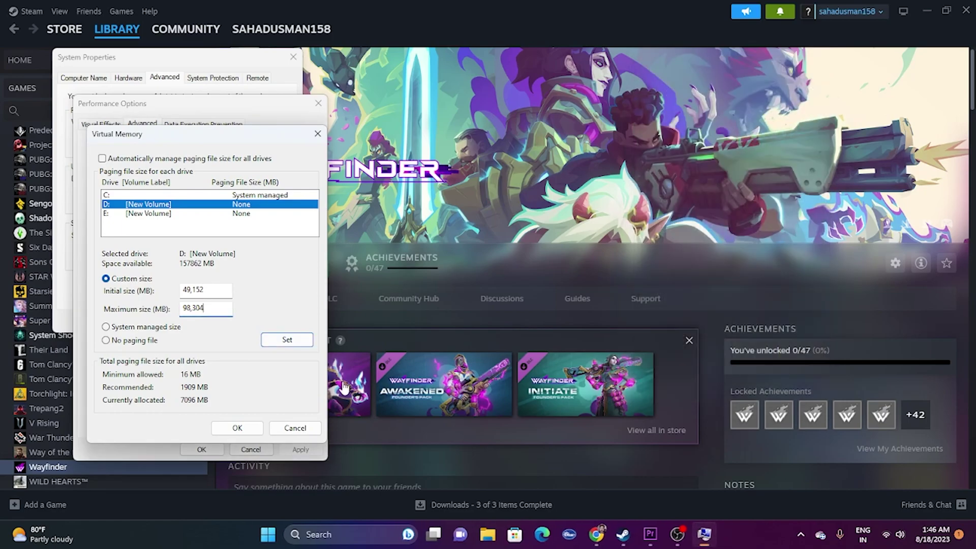
click(237, 428)
click(249, 449)
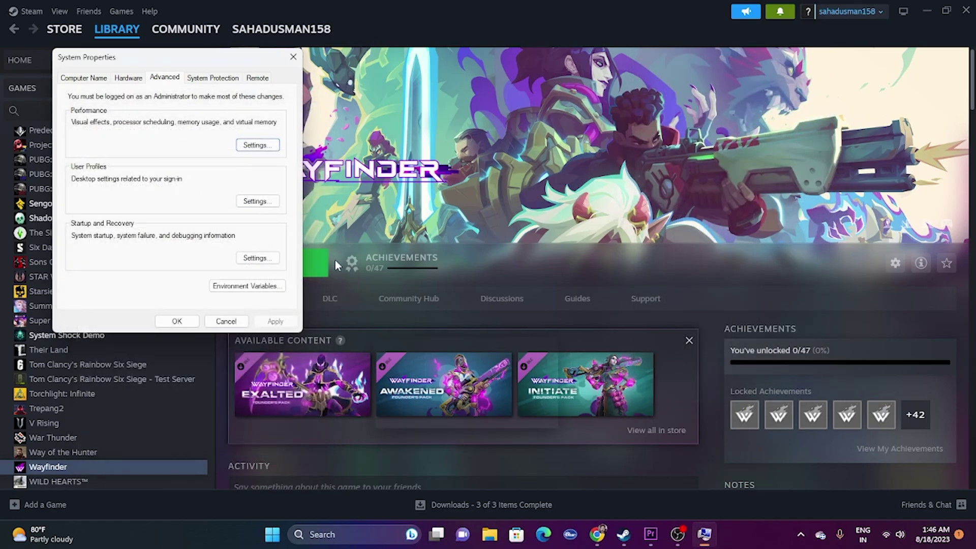
click(292, 57)
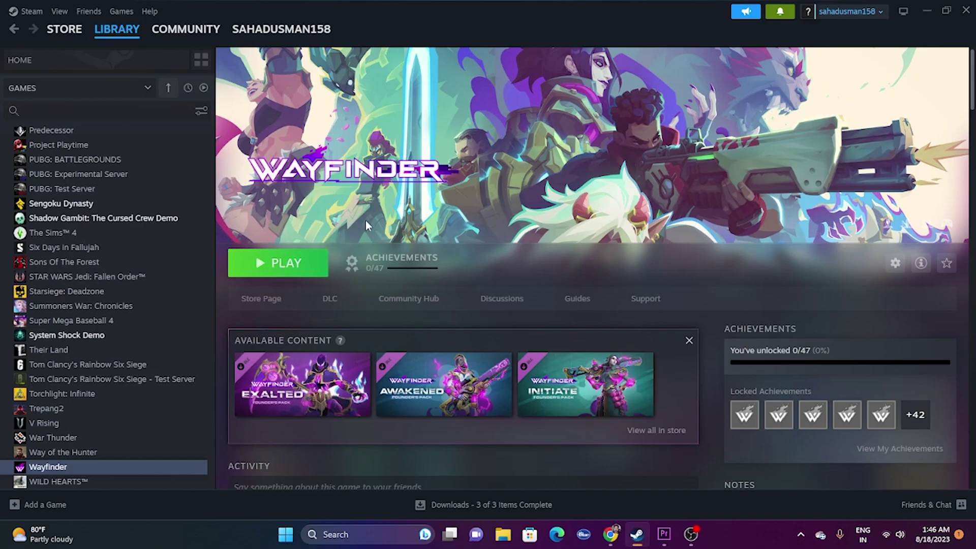
Step: Bring up the GeForce Drivers page in Chrome
key(alt+Tab)
click(483, 10)
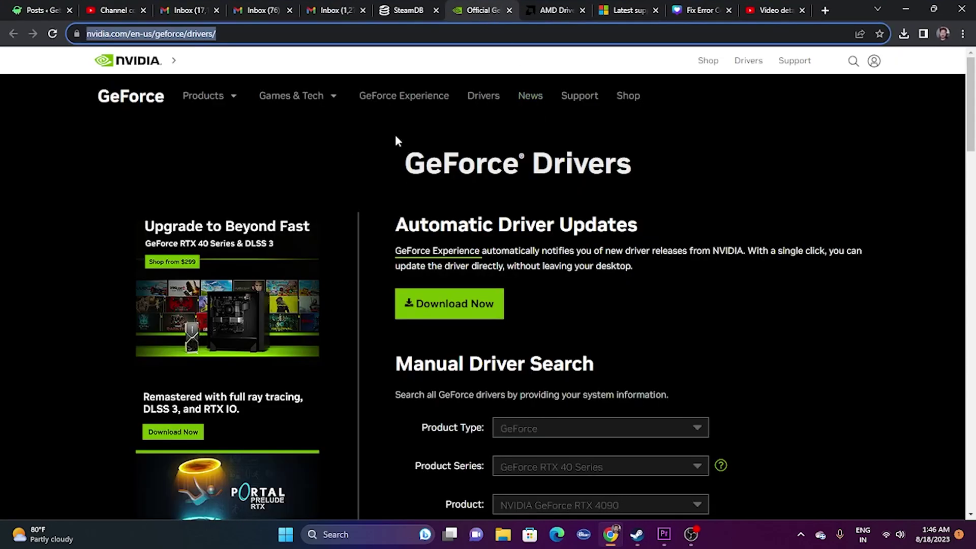
click(550, 8)
key(ctrl+shift+Tab)
scroll(863, 183, down, 5)
scroll(862, 177, up, 3)
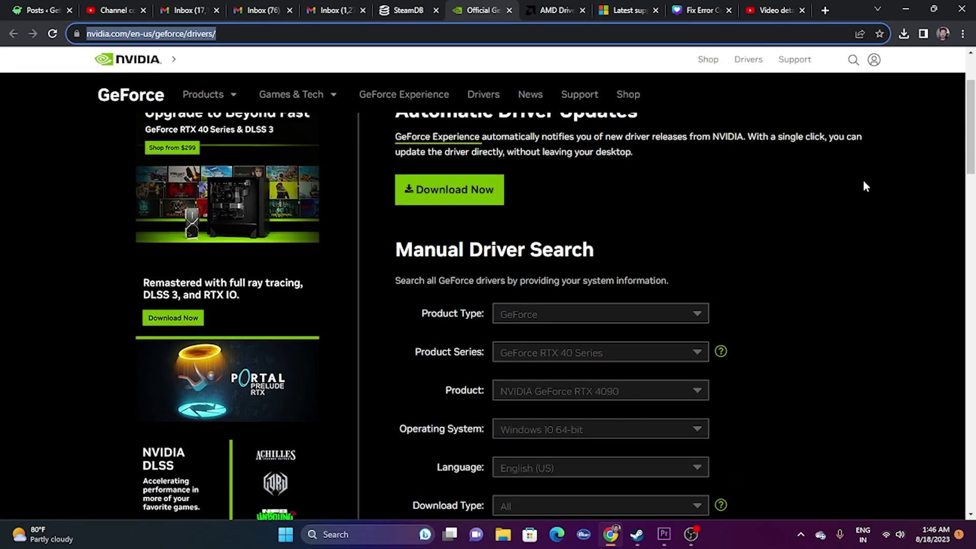
scroll(570, 285, down, 2)
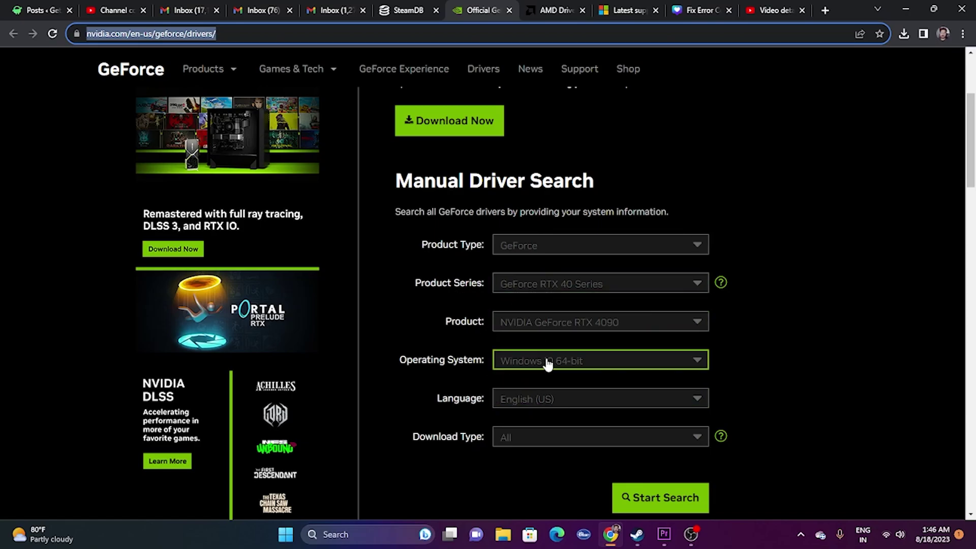
Step: Search with Windows 11 and note the newest Game Ready driver 536.99 from Aug 08, 2023
click(538, 369)
click(550, 398)
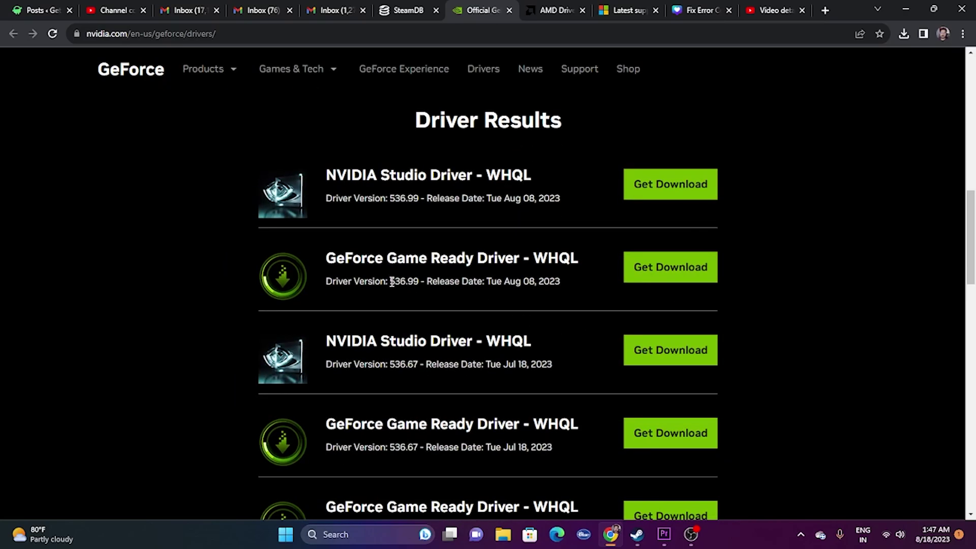
drag(390, 281, 419, 285)
drag(486, 281, 560, 283)
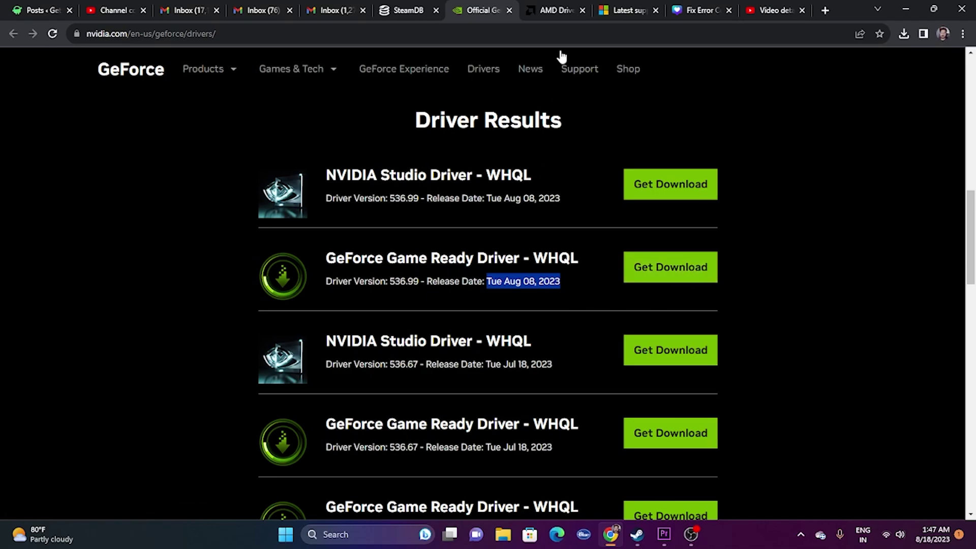
Step: Submit the Radeon RX 7600S on AMD's drivers page and expand its Windows 11 - 64-Bit section
click(557, 11)
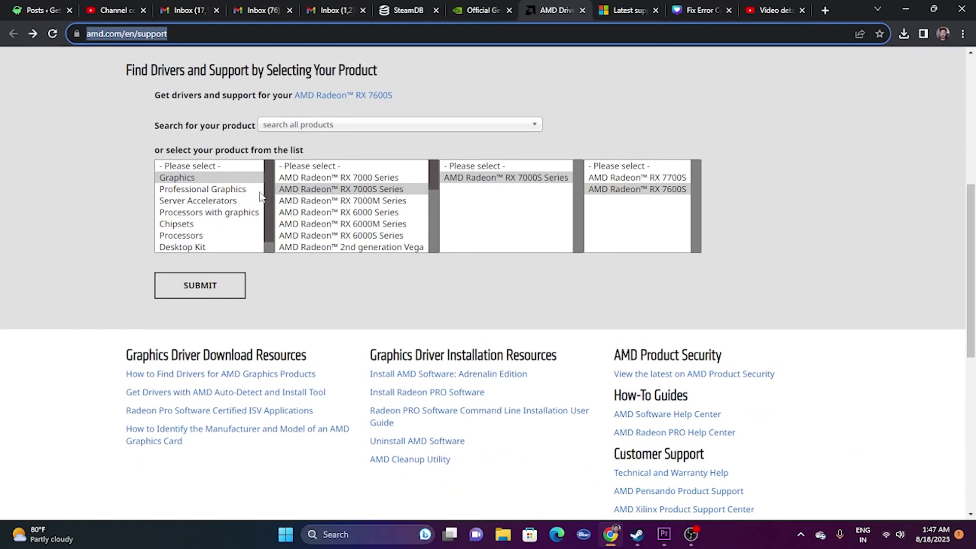
click(193, 287)
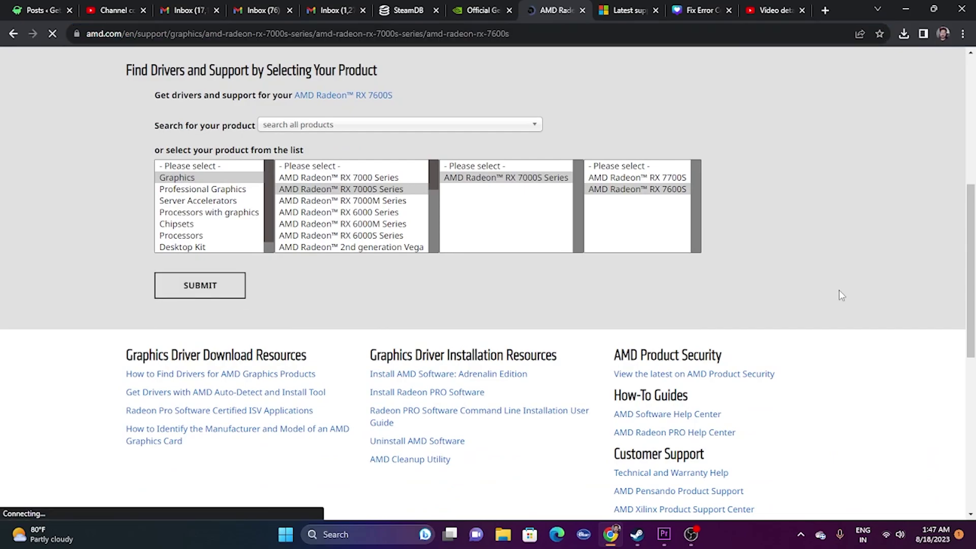
scroll(396, 247, down, 3)
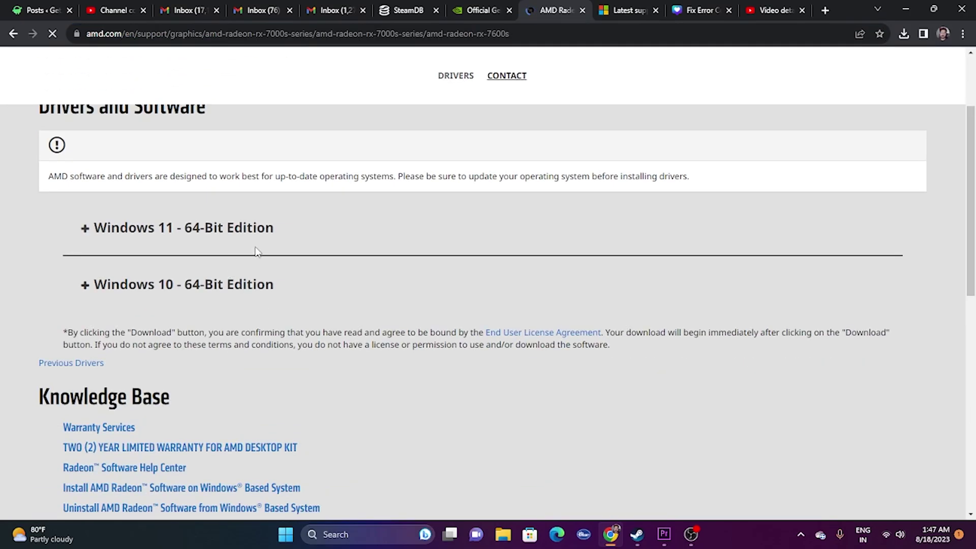
drag(281, 235, 87, 229)
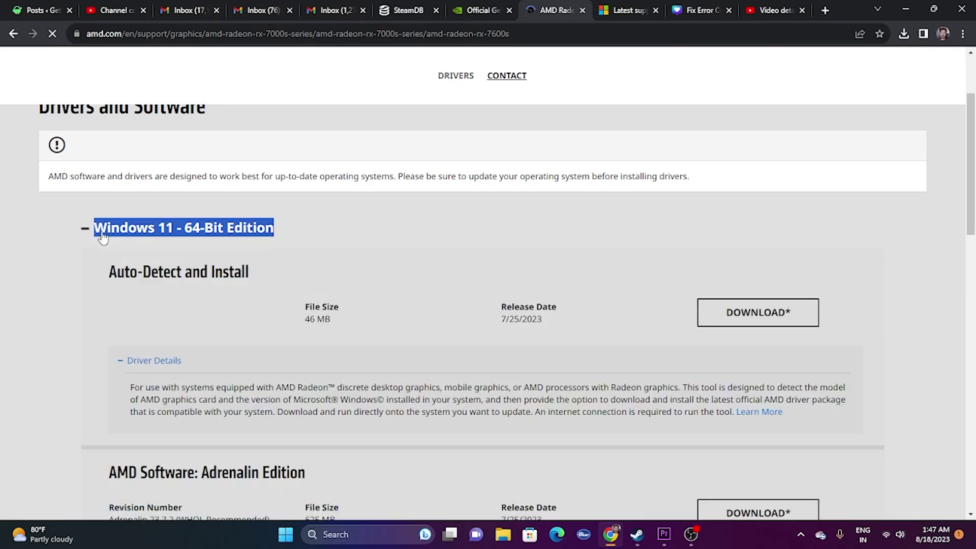
click(97, 233)
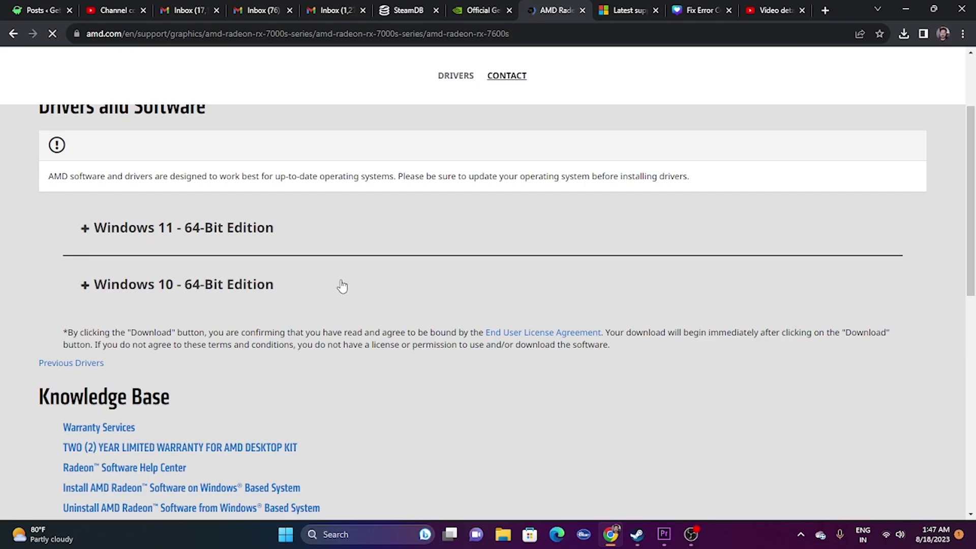
Step: Review the X86 and X64 Visual C++ Redistributable download entries, then minimise Chrome
click(628, 10)
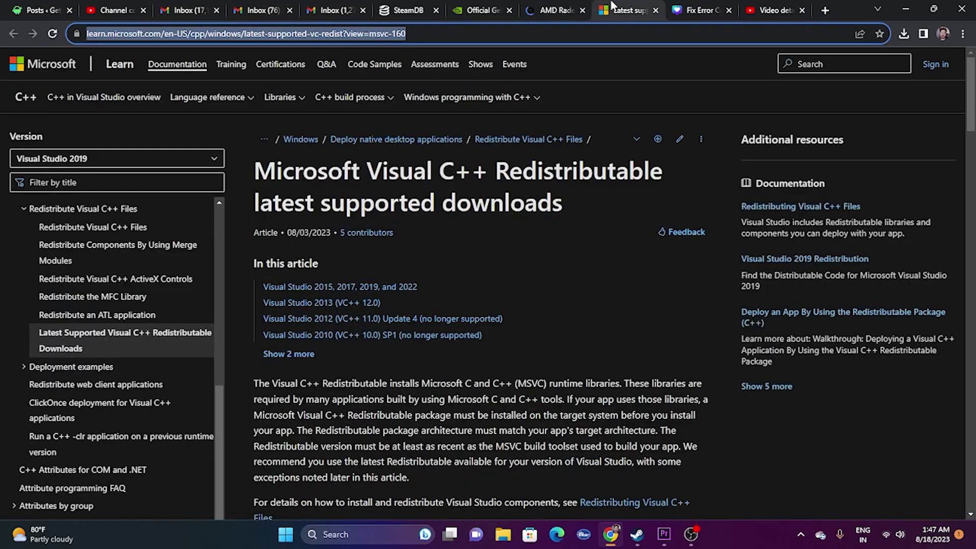
drag(562, 203, 257, 163)
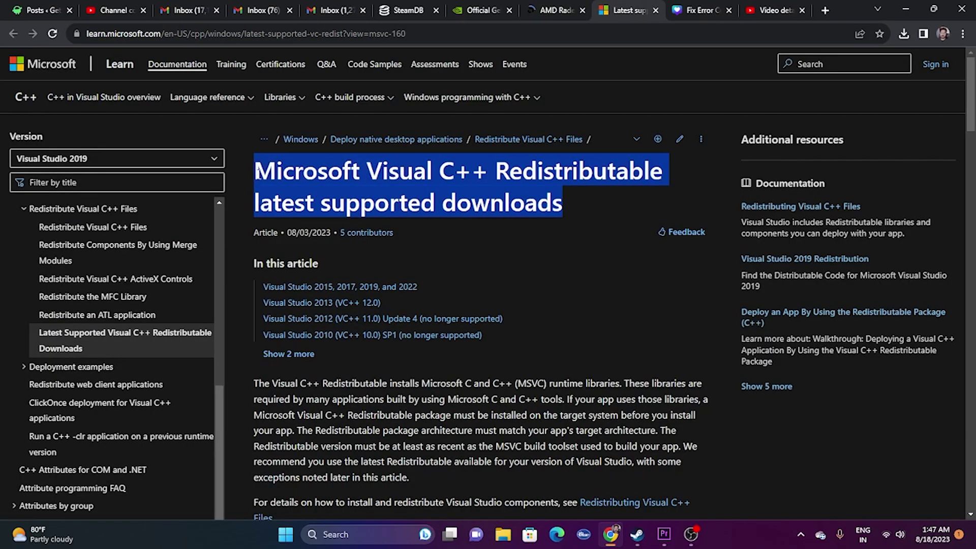
click(577, 210)
scroll(578, 210, down, 15)
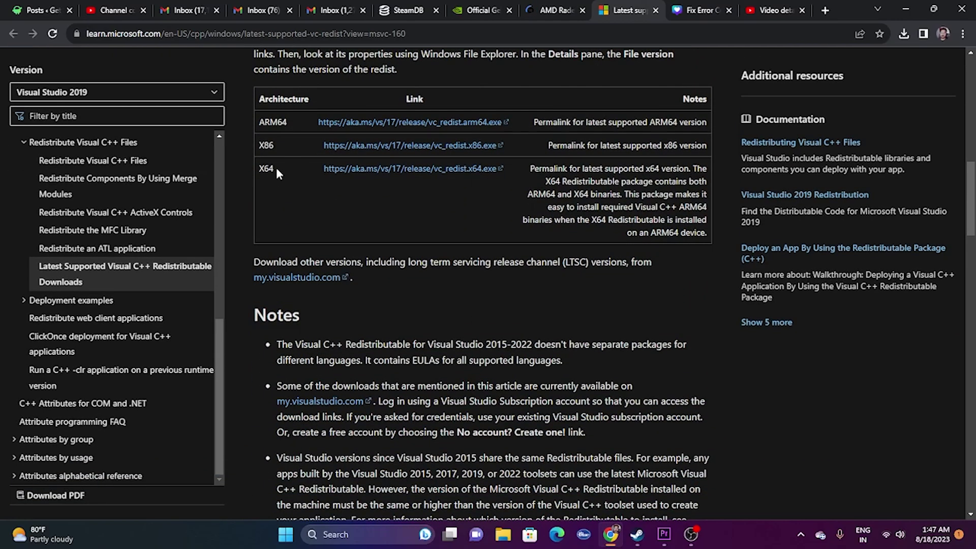
drag(276, 167, 262, 168)
click(261, 168)
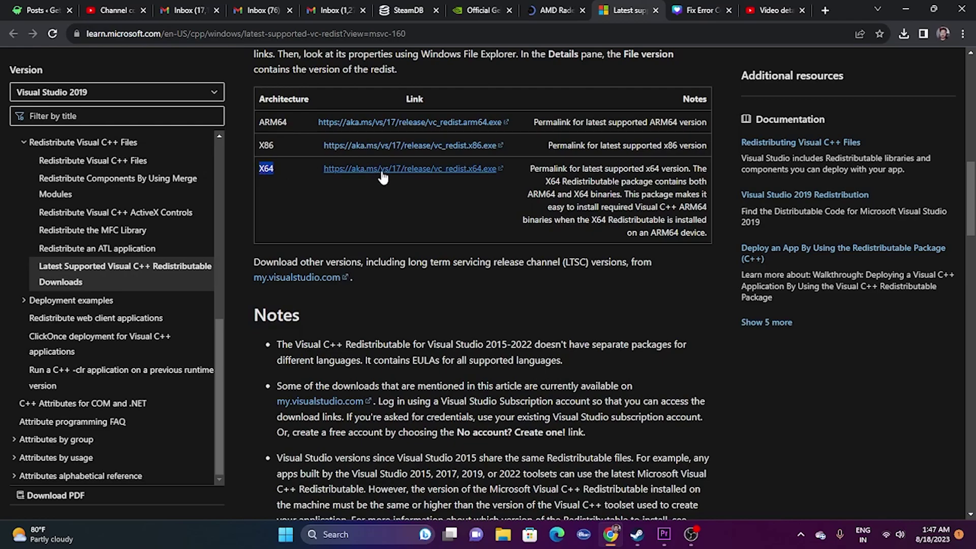
drag(279, 145, 260, 149)
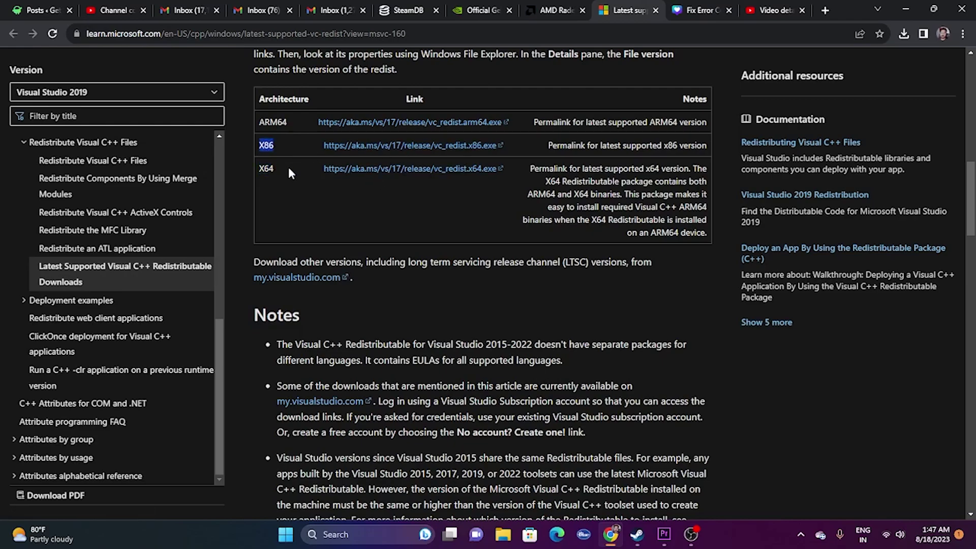
drag(264, 171, 274, 175)
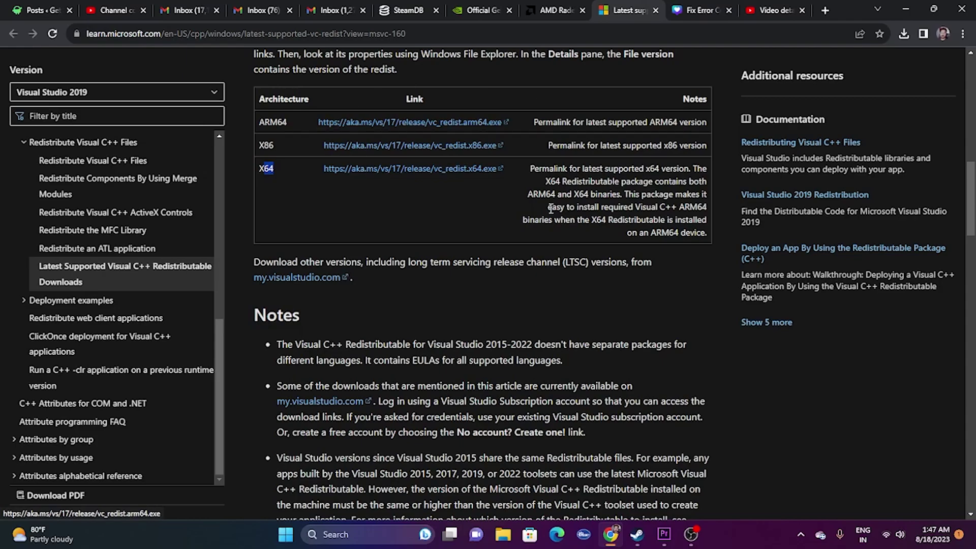
click(905, 9)
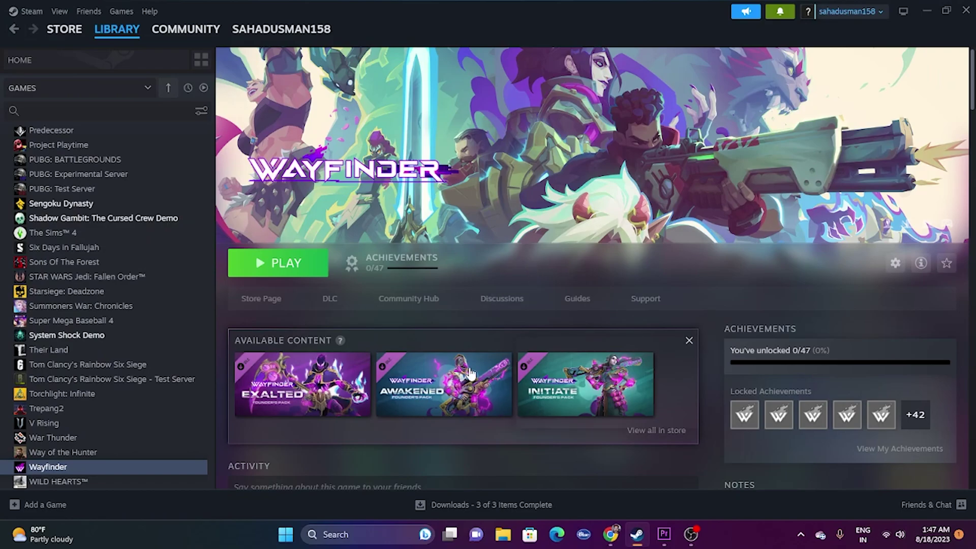
click(354, 531)
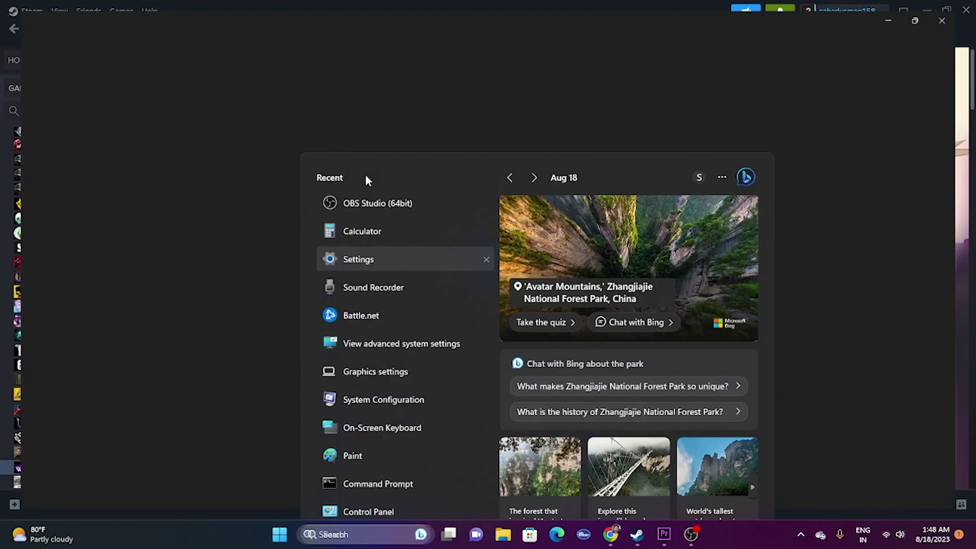
click(364, 175)
click(113, 375)
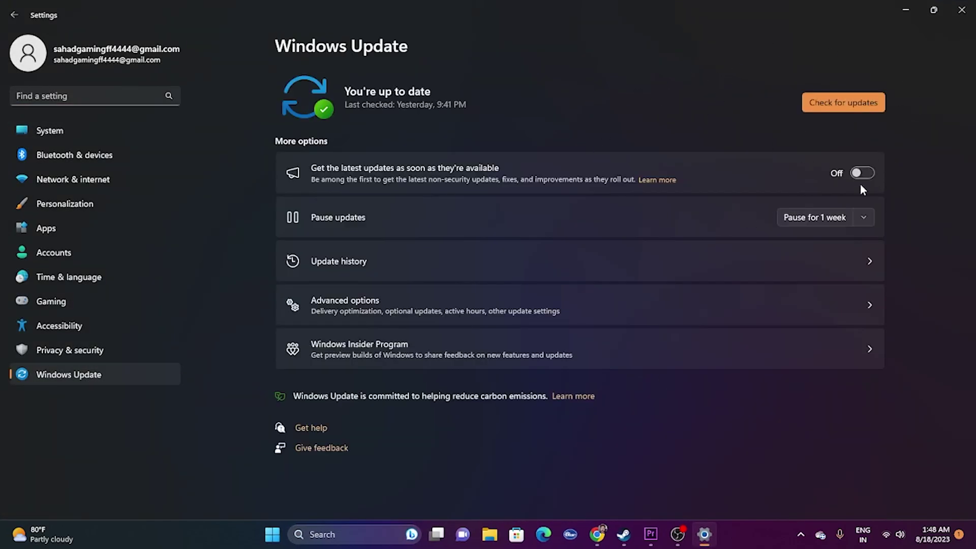
click(961, 10)
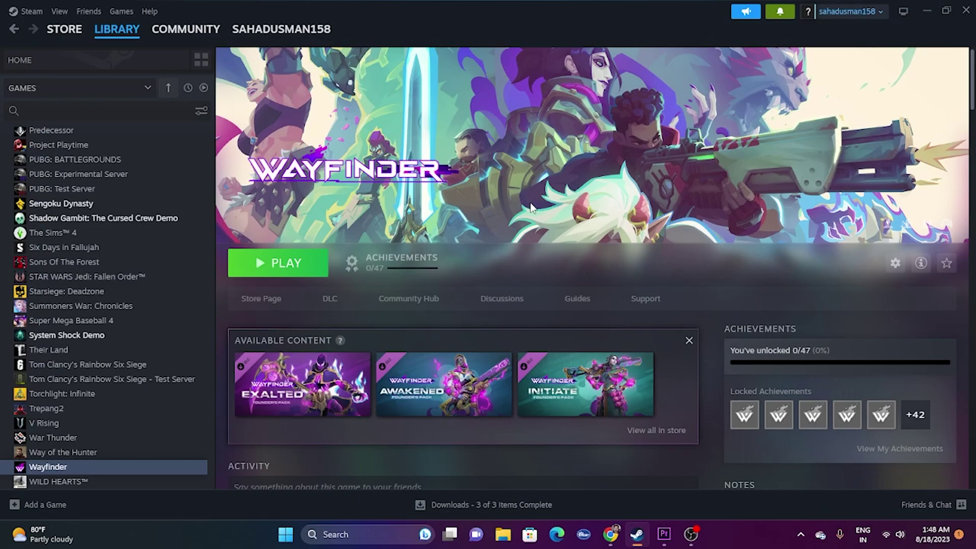
right_click(93, 468)
mouse_move(121, 438)
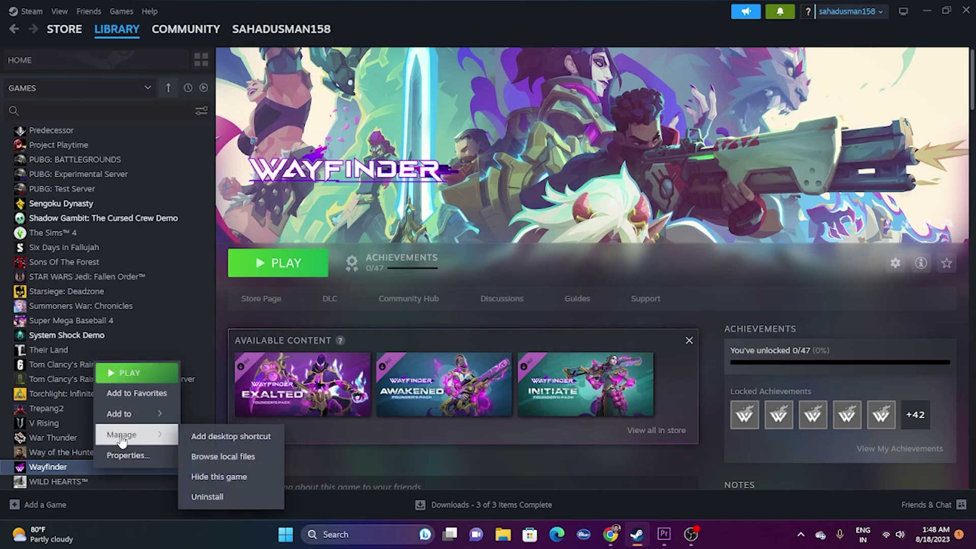
scroll(503, 458, down, 1)
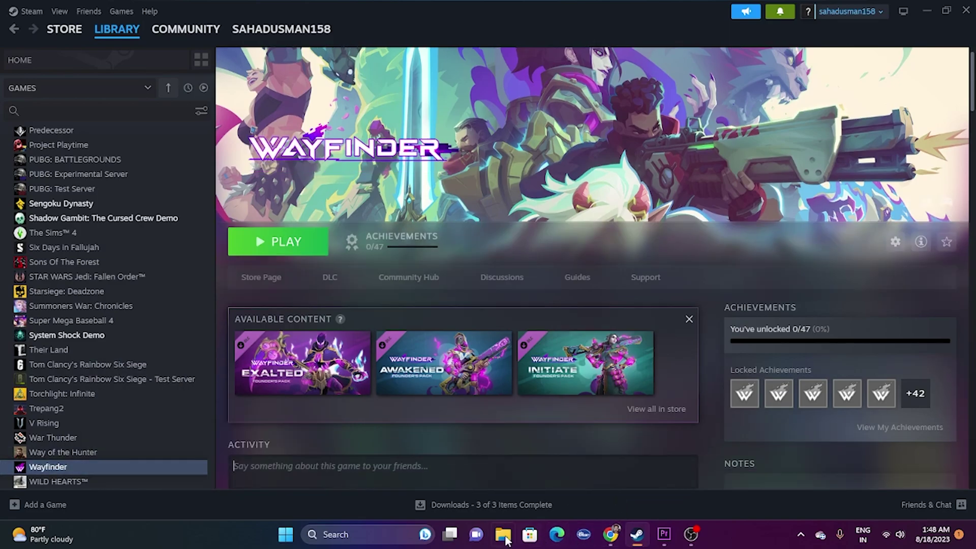
click(504, 535)
click(59, 347)
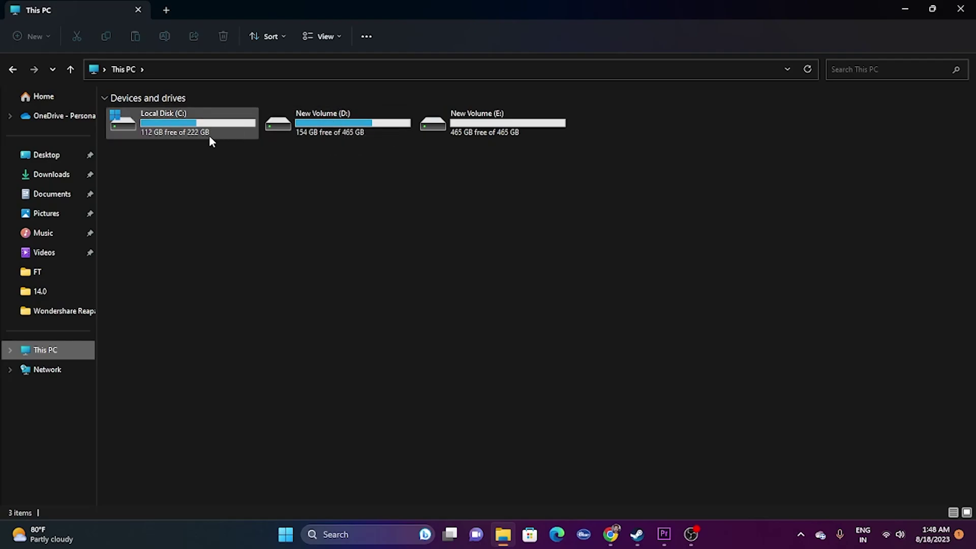
click(959, 9)
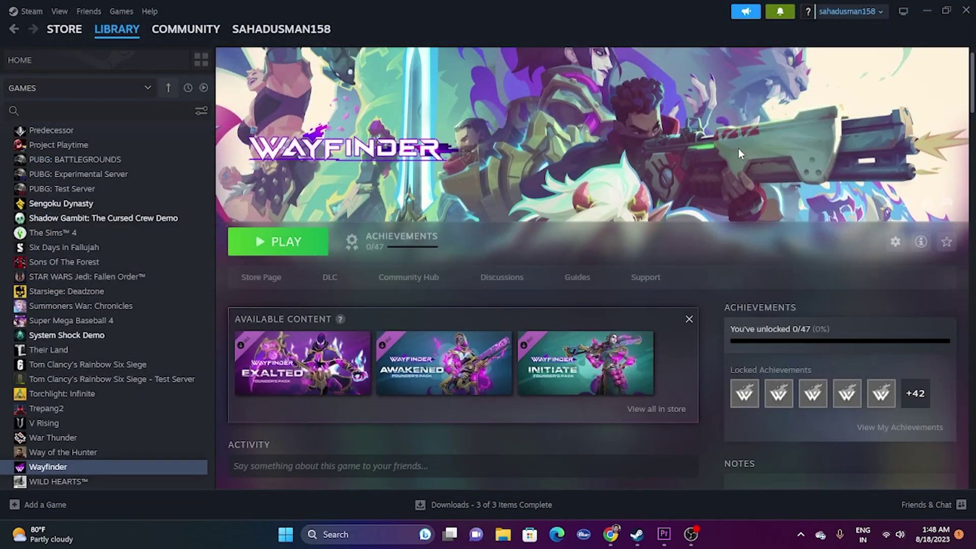